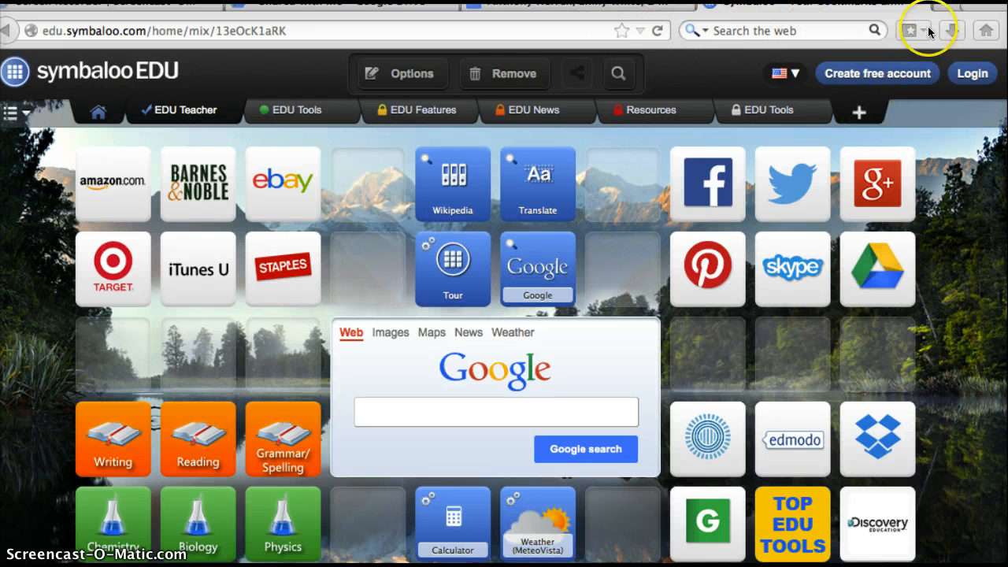
Look over the browser's bookmarks list and close it again
left_click(926, 30)
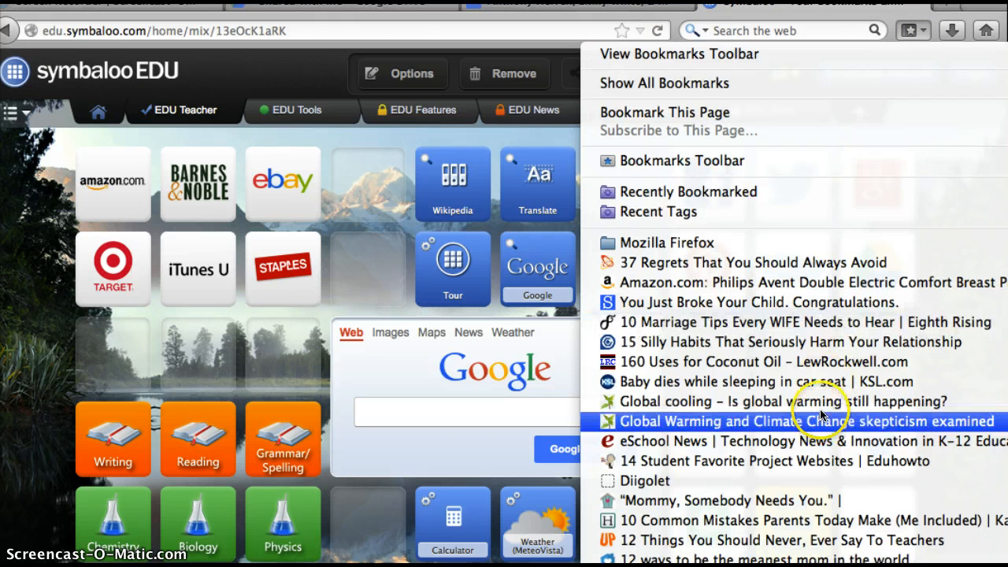
left_click(907, 31)
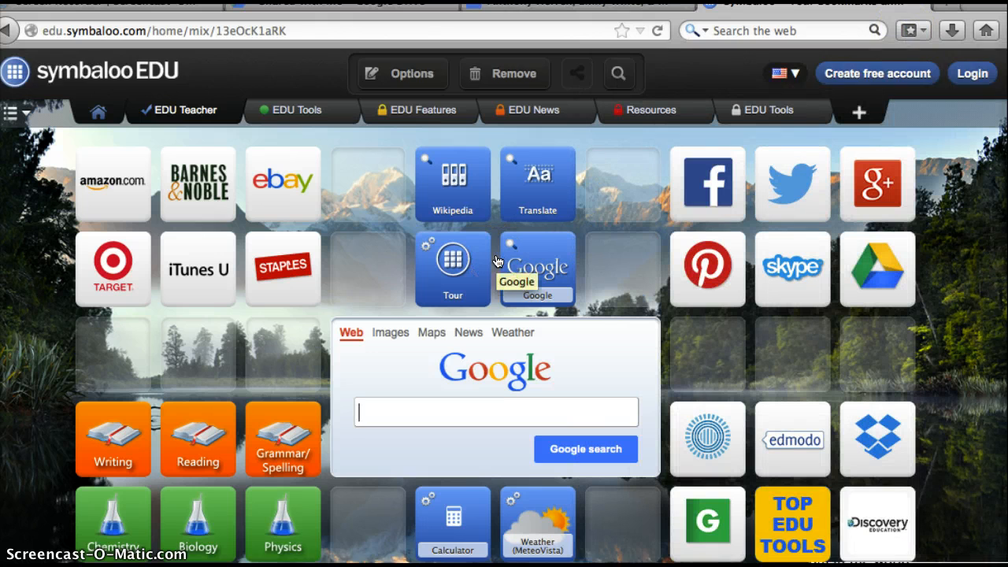
Look through the tiles of the EDU Teacher webmix, from the shopping sites to the school subjects and web tools
scroll(496, 262, "down", 1)
scroll(463, 306, "down", 1)
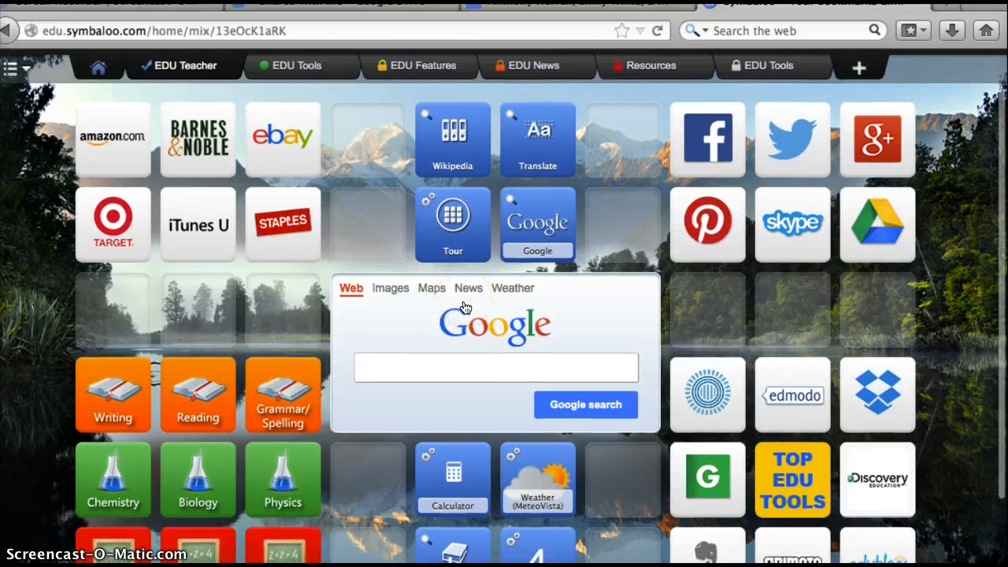
scroll(465, 307, "up", 1)
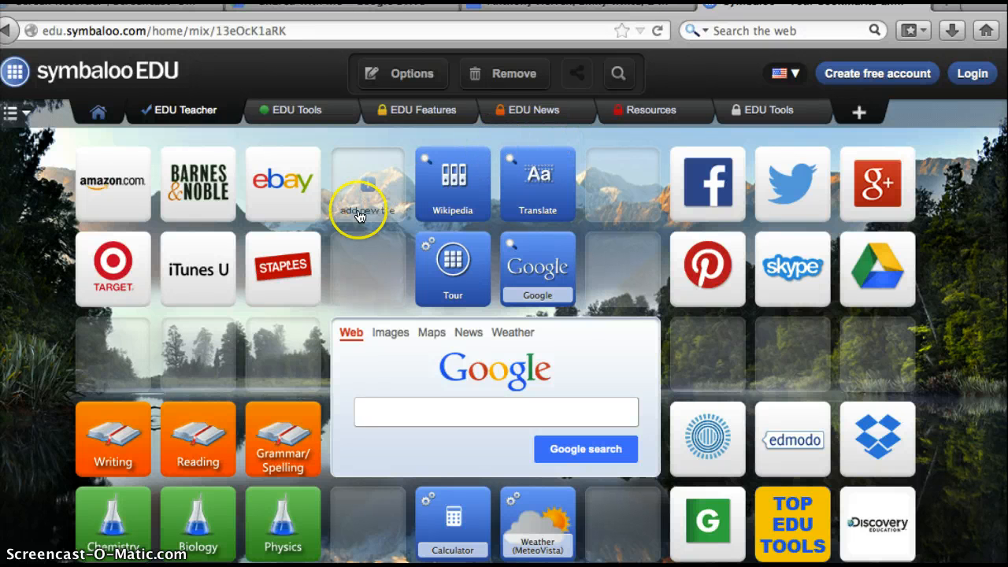
scroll(346, 244, "down", 1)
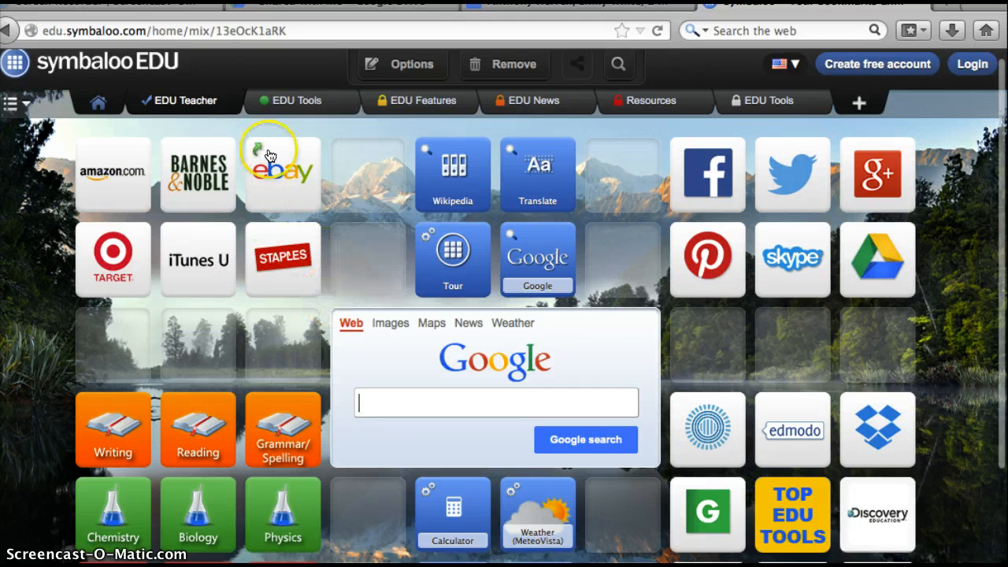
scroll(241, 333, "down", 3)
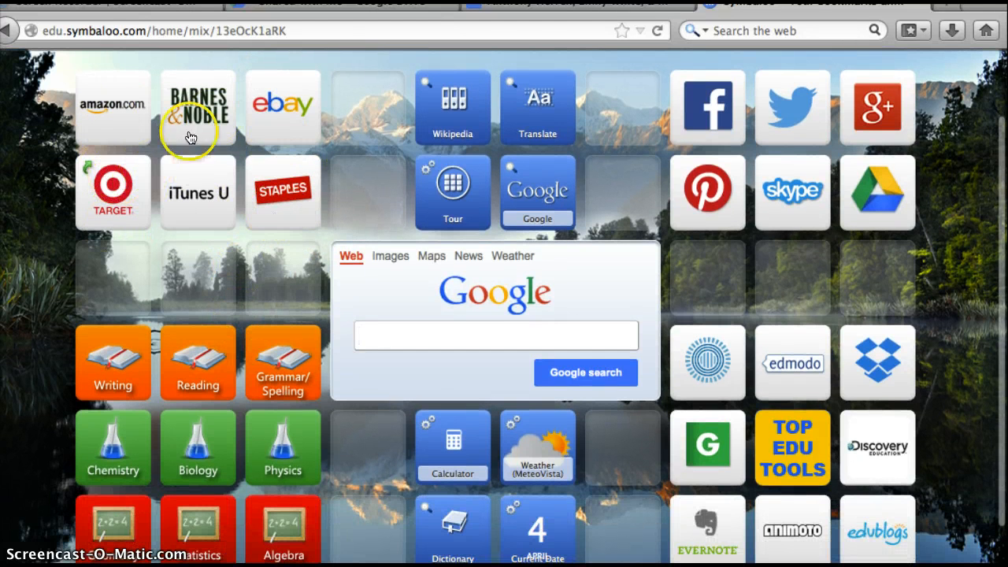
scroll(268, 122, "up", 3)
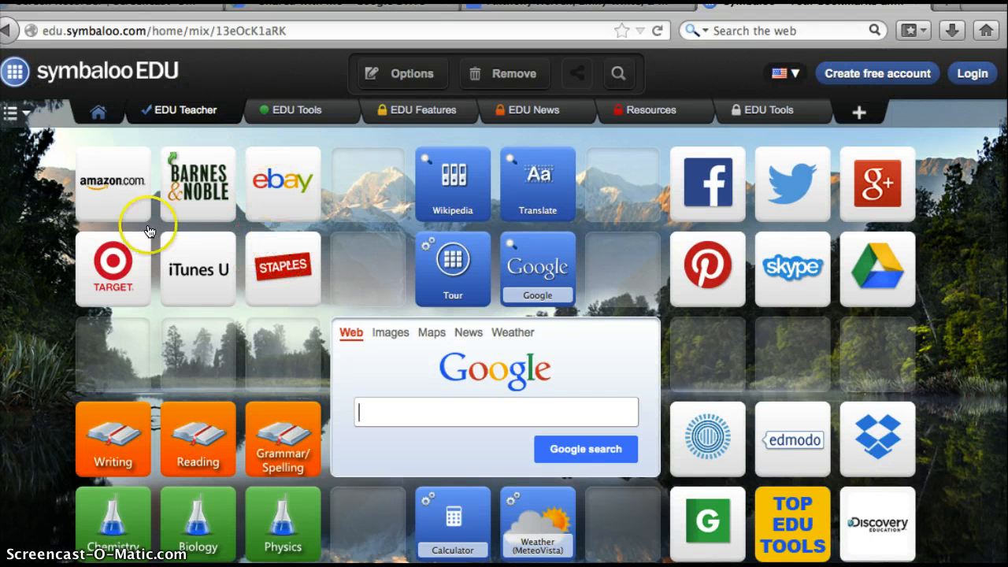
scroll(203, 340, "down", 2)
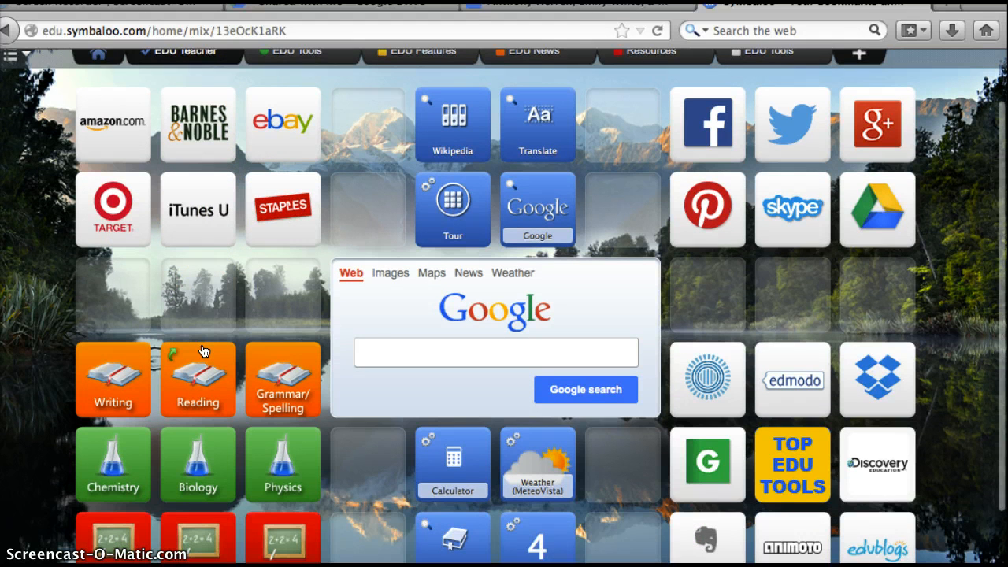
scroll(202, 351, "up", 1)
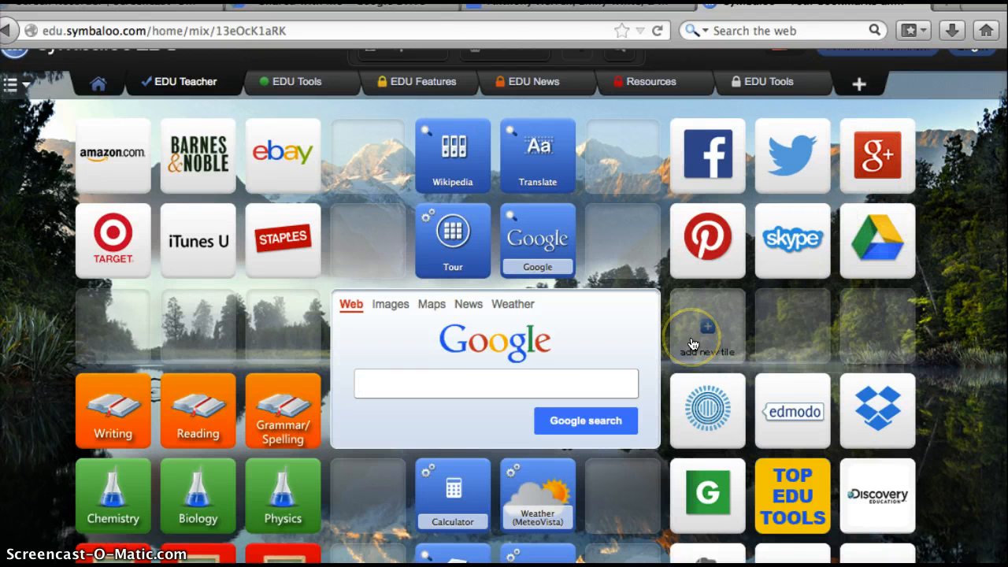
scroll(713, 323, "down", 3)
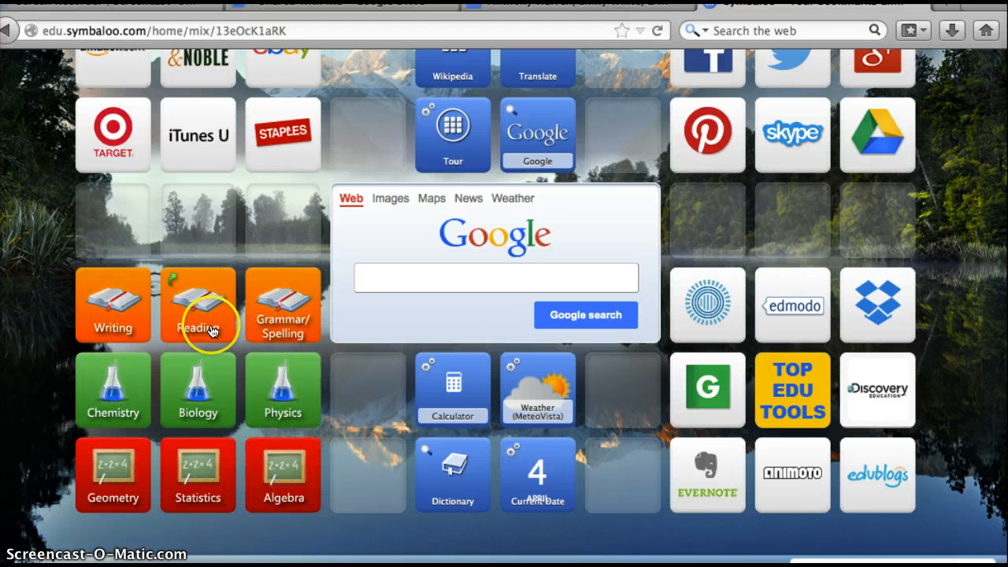
scroll(338, 319, "up", 3)
scroll(338, 319, "down", 2)
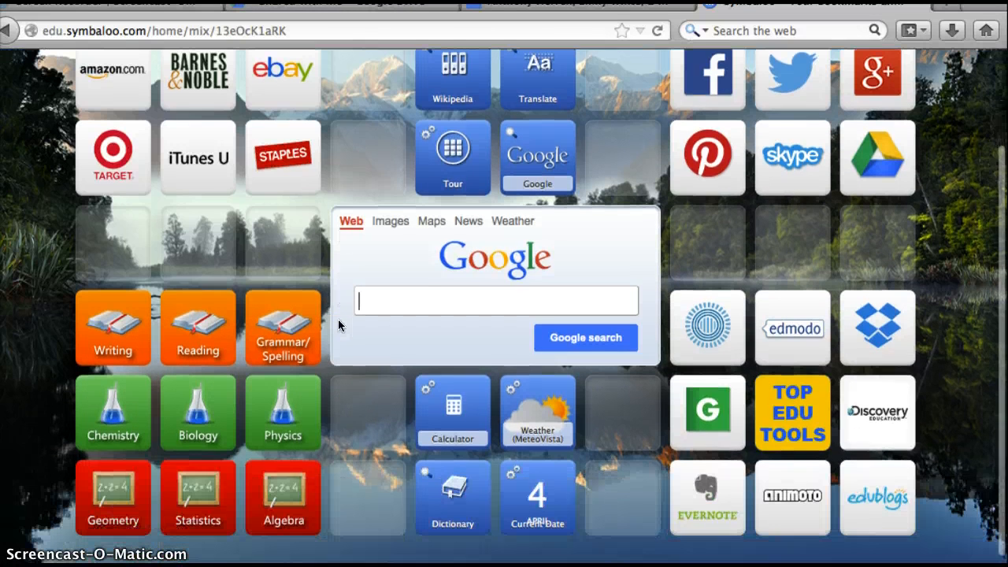
scroll(243, 349, "up", 2)
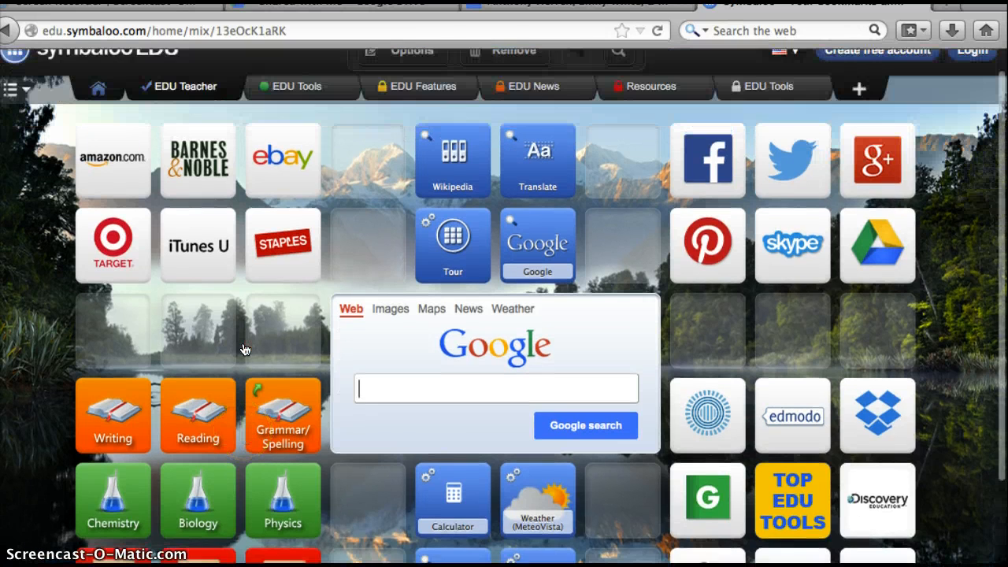
scroll(243, 349, "up", 1)
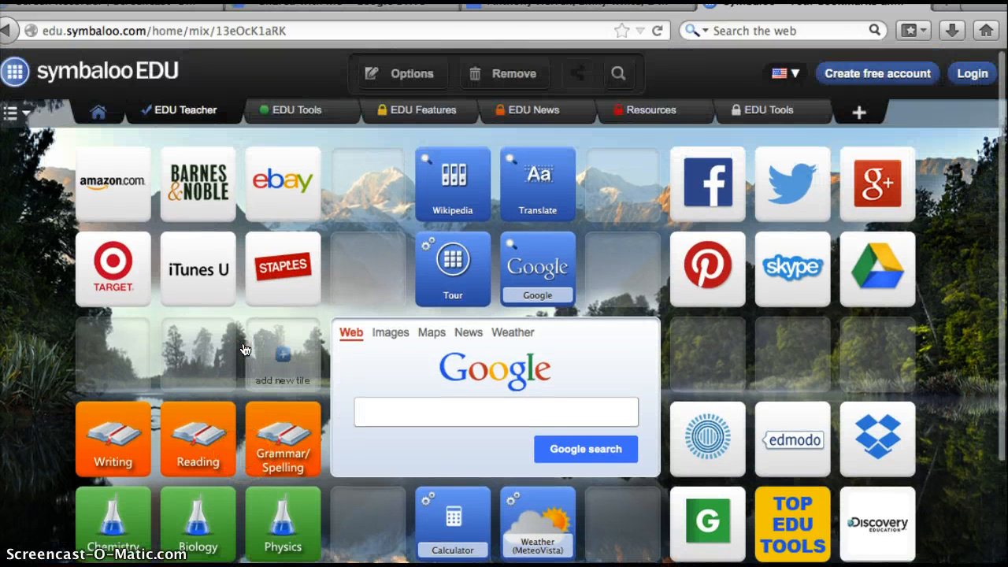
Open the Target website from its tile, look over its home page, and return to the webmix
scroll(243, 349, "down", 1)
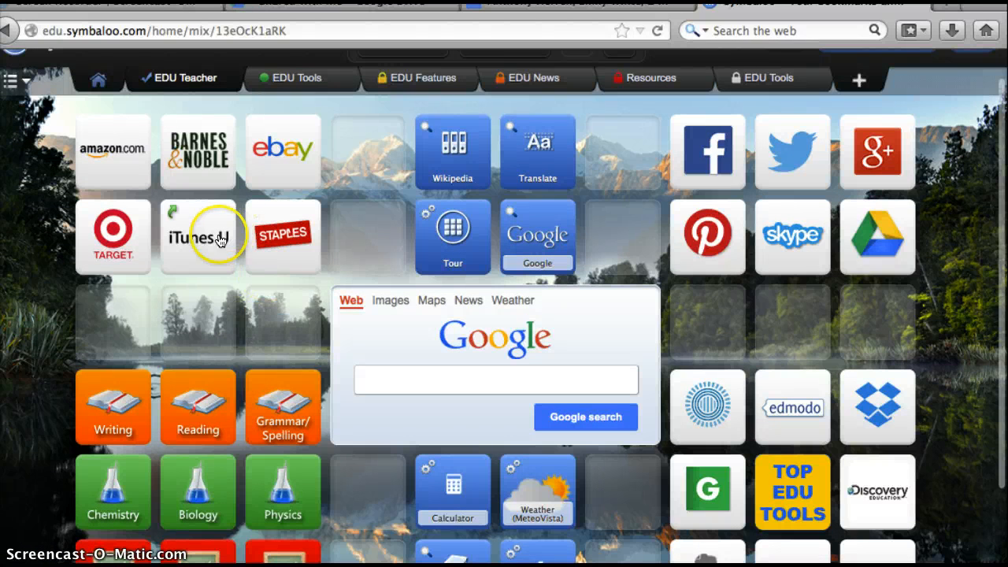
left_click(118, 235)
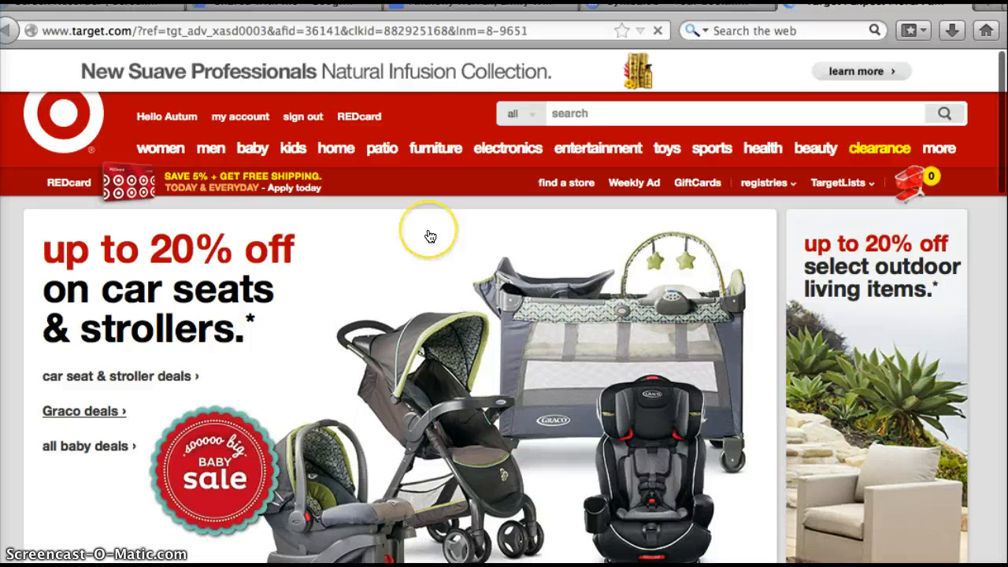
scroll(430, 236, "down", 1)
scroll(430, 236, "down", 4)
scroll(428, 231, "up", 4)
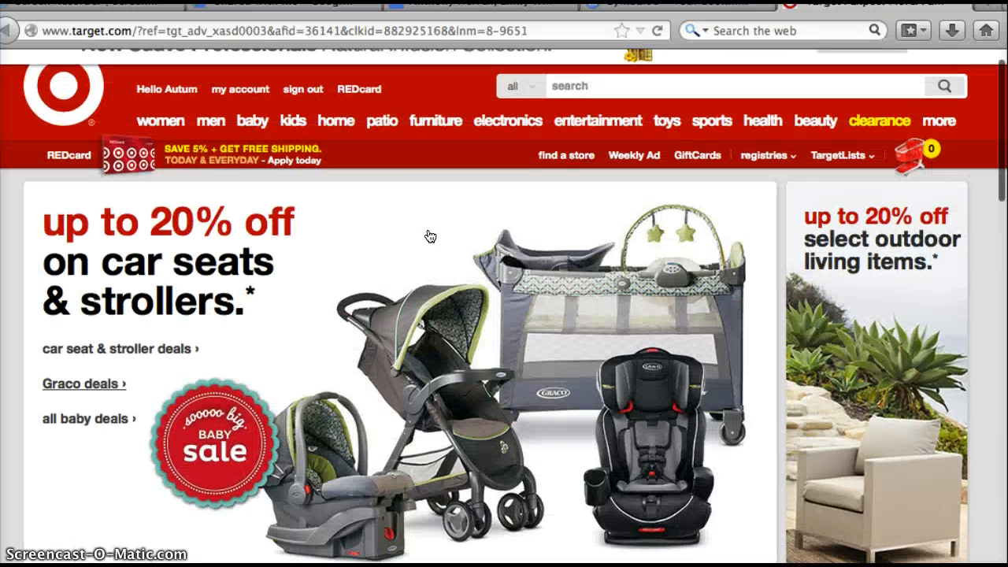
left_click(962, 8)
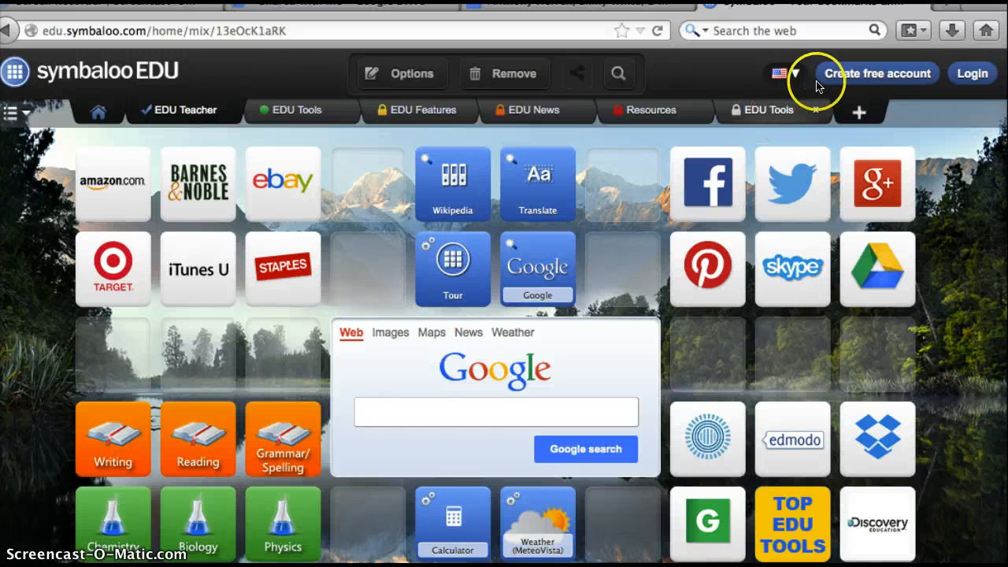
Log in to Symbaloo with the account's e-mail address and password
left_click(970, 82)
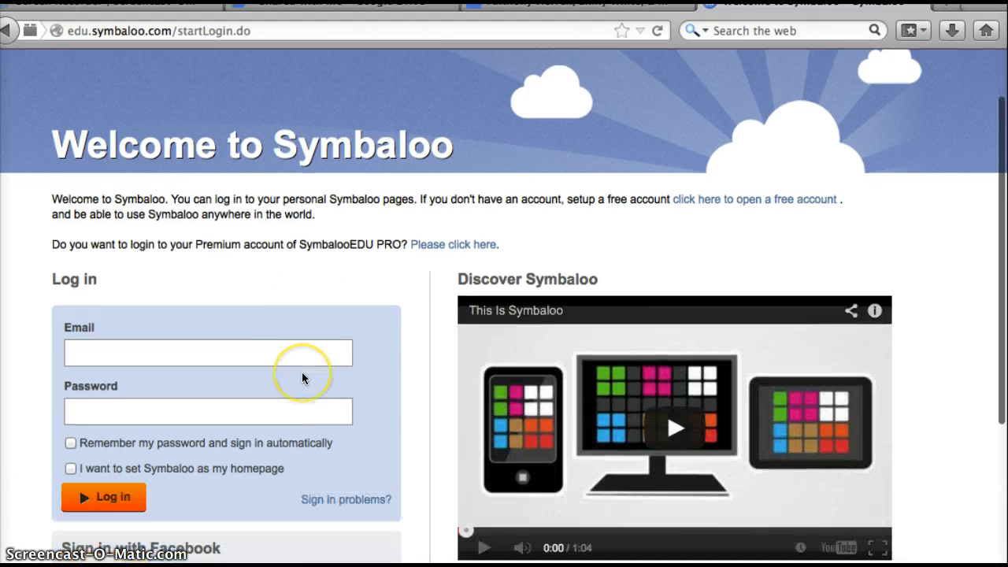
scroll(301, 374, "down", 2)
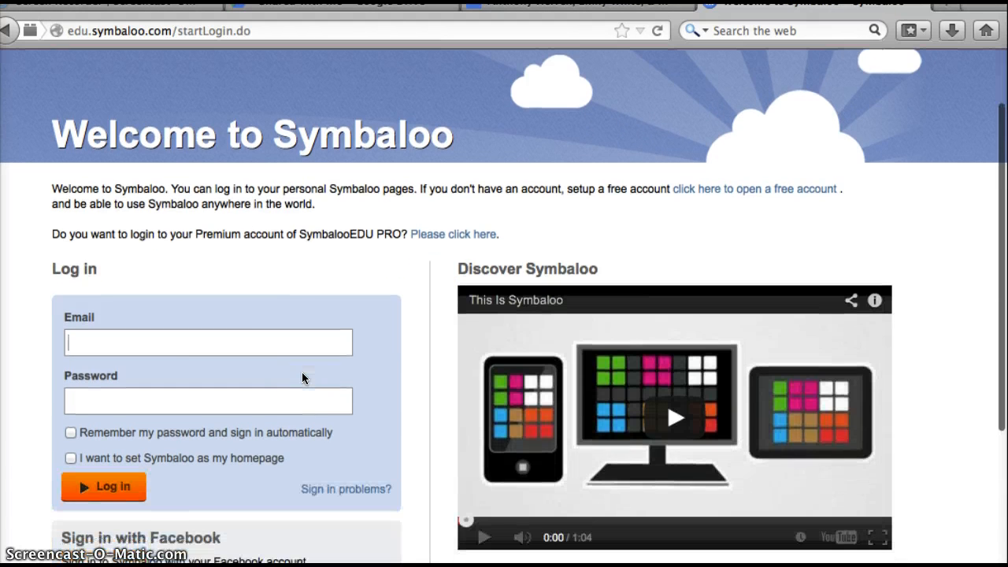
type("ed")
left_click(301, 368)
key("Tab")
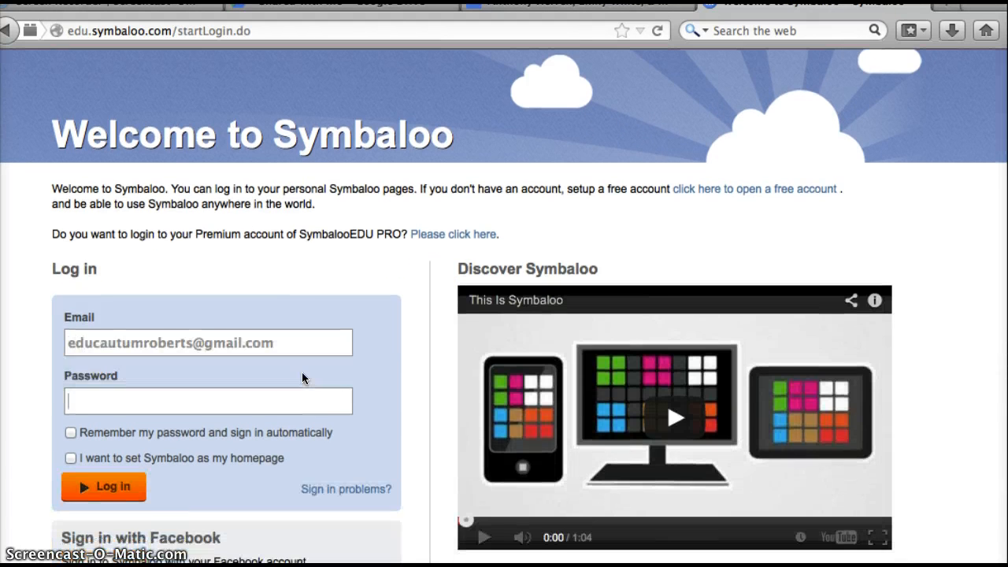
left_click(252, 393)
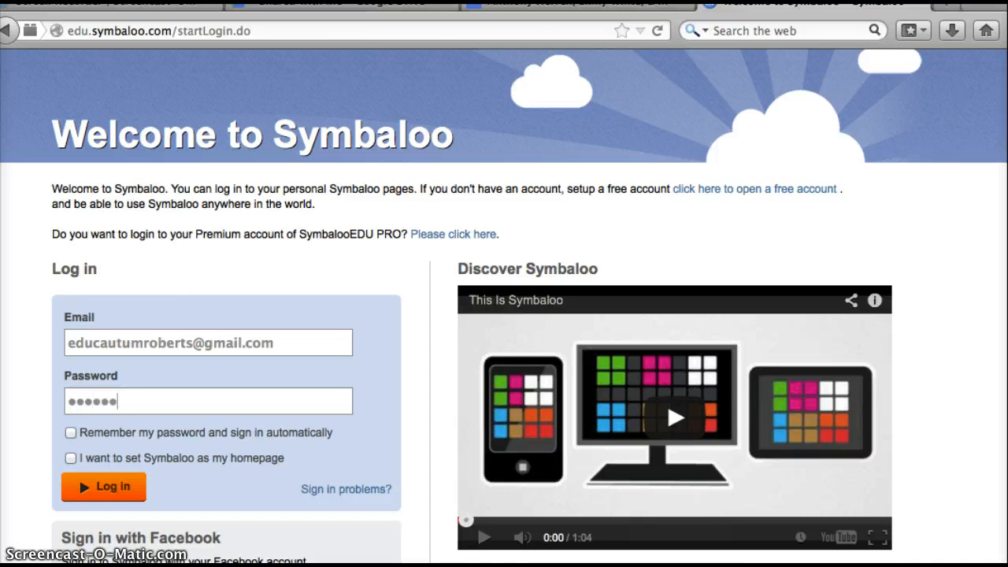
key("Return")
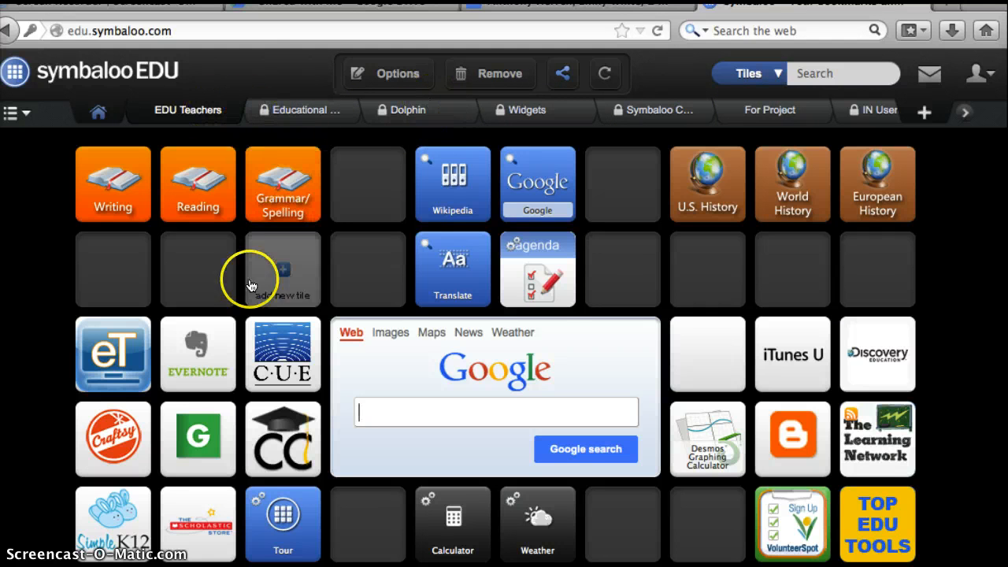
Look through the EDU Teachers, educational news, Dolphin and Widgets webmixes, and return to EDU Teachers
scroll(250, 285, "down", 3)
scroll(250, 285, "up", 3)
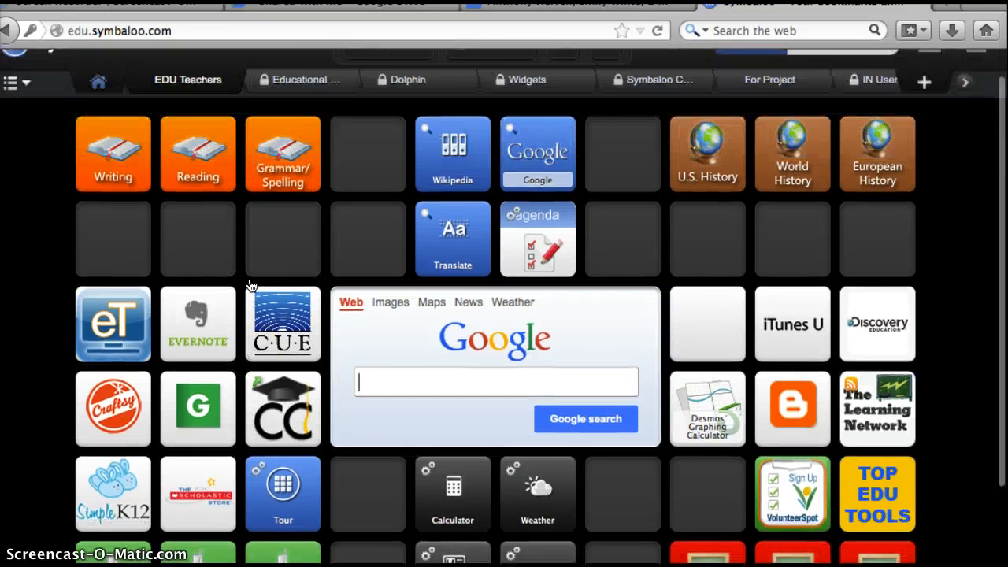
left_click(315, 115)
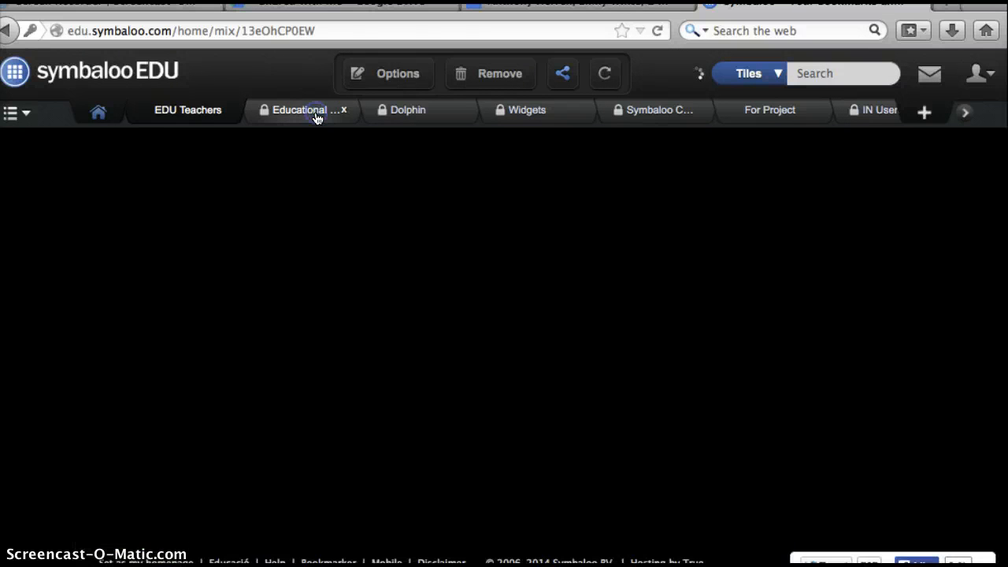
left_click(411, 115)
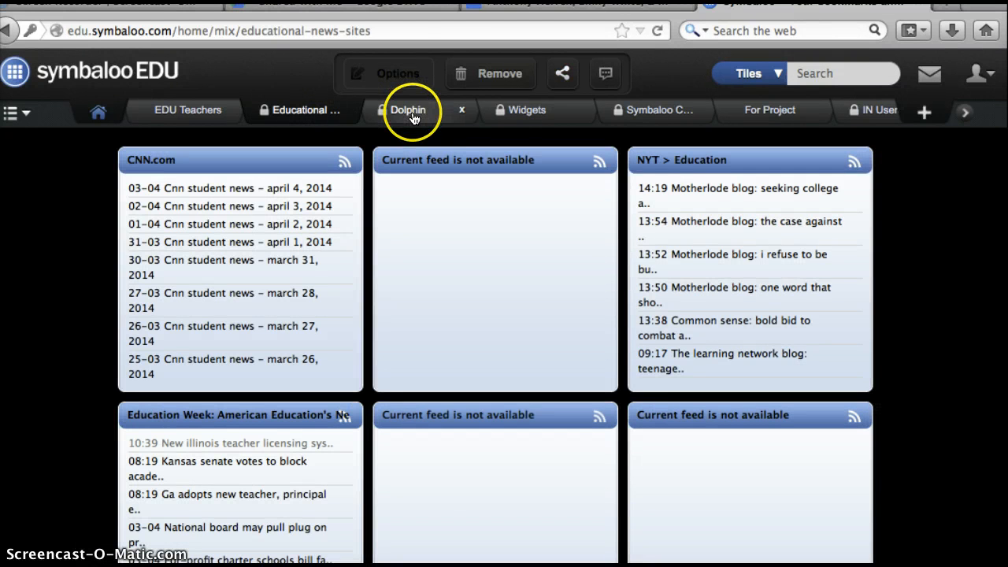
left_click(441, 110)
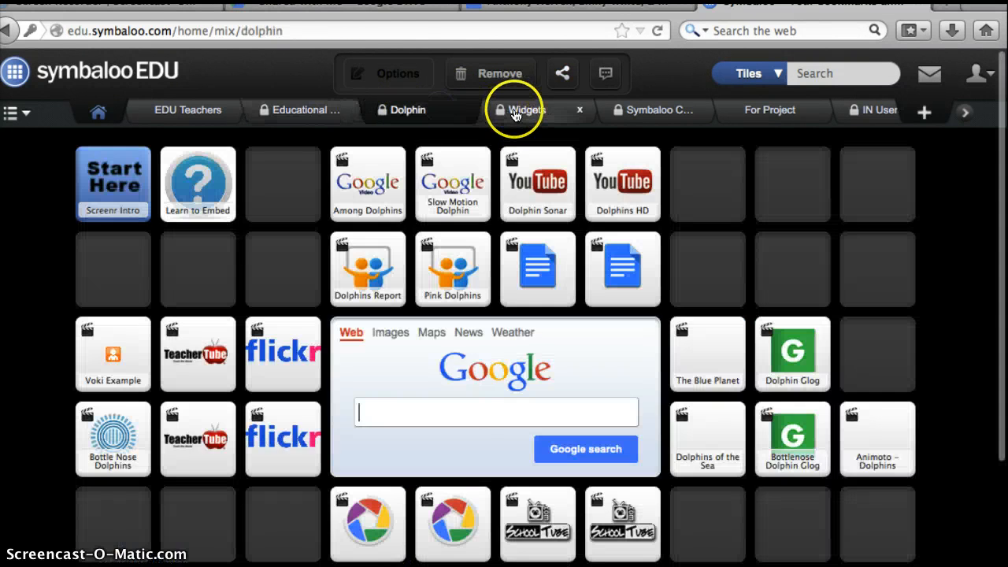
left_click(509, 114)
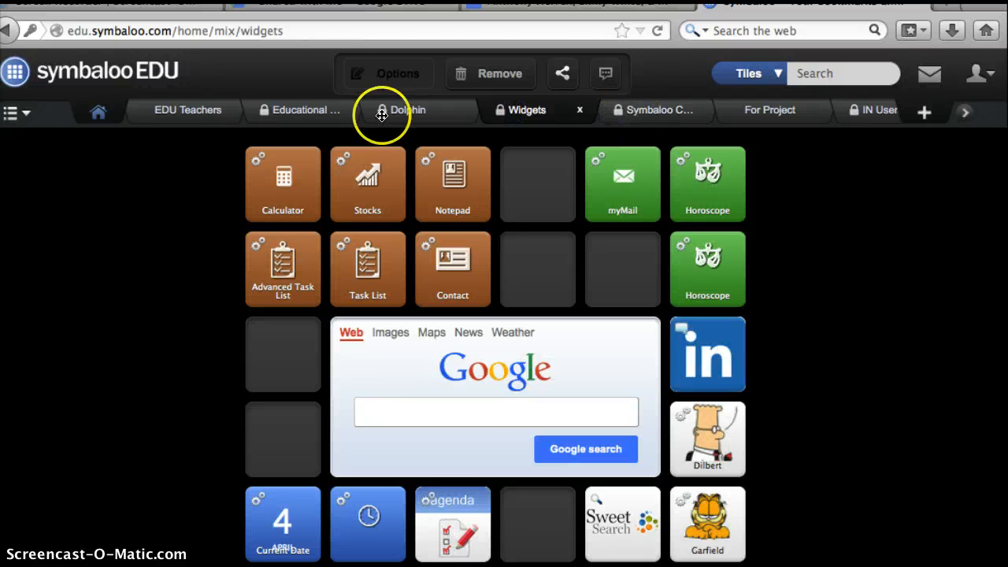
left_click(201, 109)
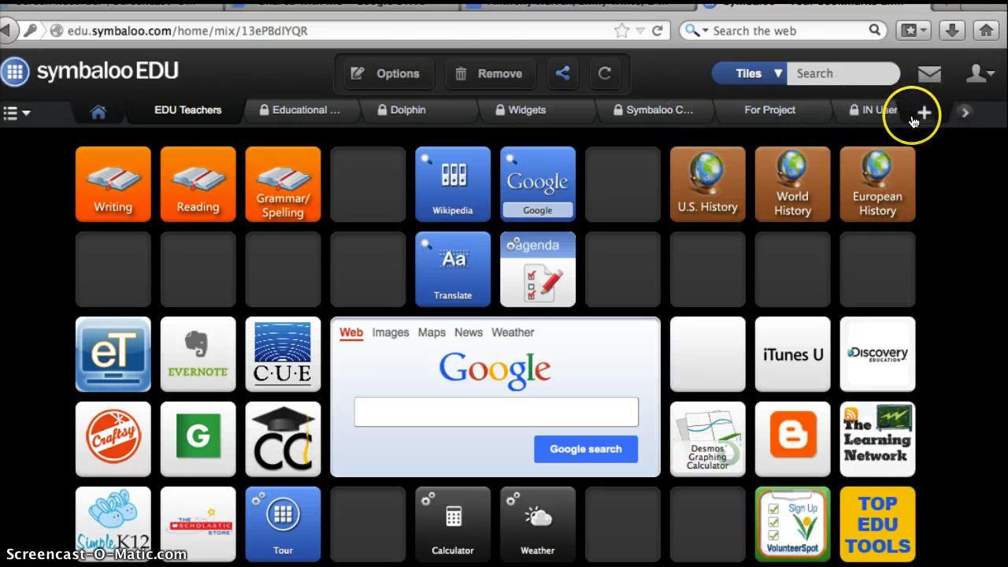
Add an empty webmix named "End of Semester Project" and look over its blank tile grid
left_click(921, 113)
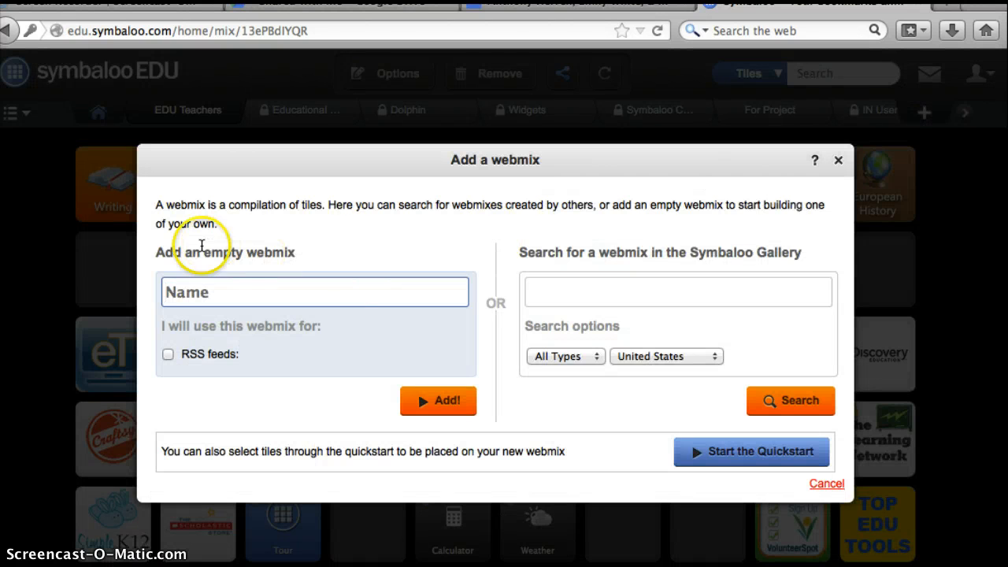
left_click(838, 161)
left_click(929, 113)
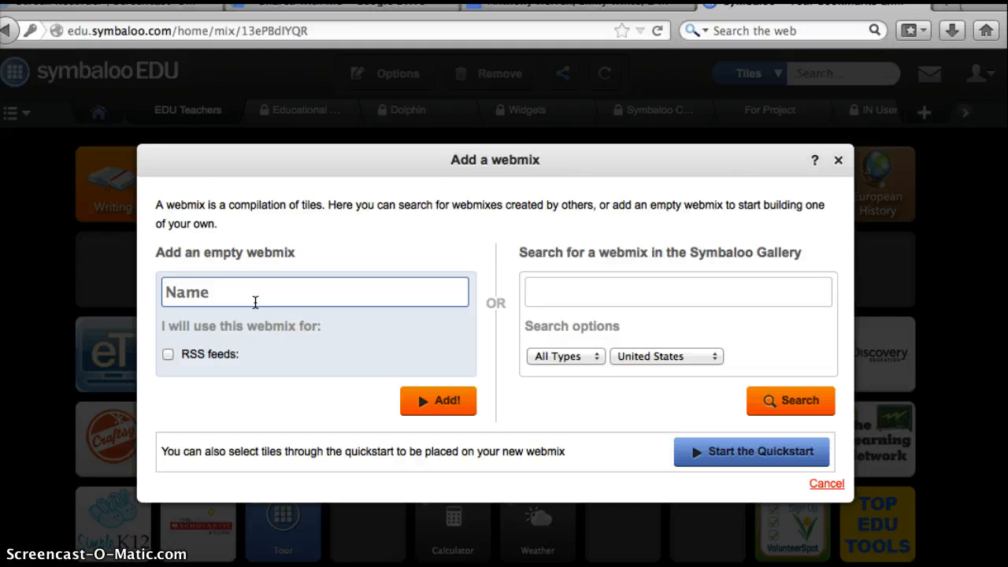
type("Pro")
key("BackSpace")
key("BackSpace")
key("BackSpace")
type("End of Semester Project")
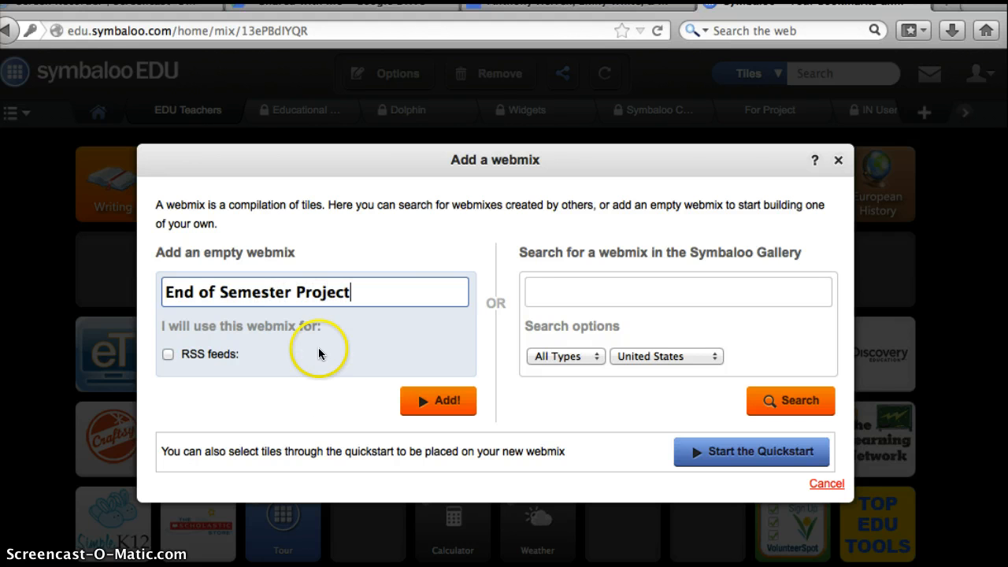
left_click(445, 398)
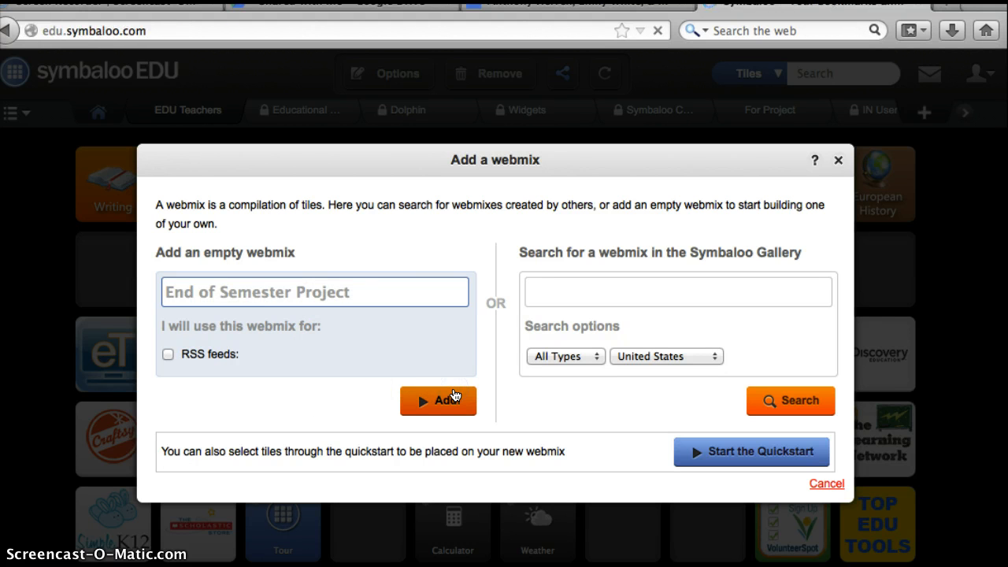
scroll(556, 326, "down", 1)
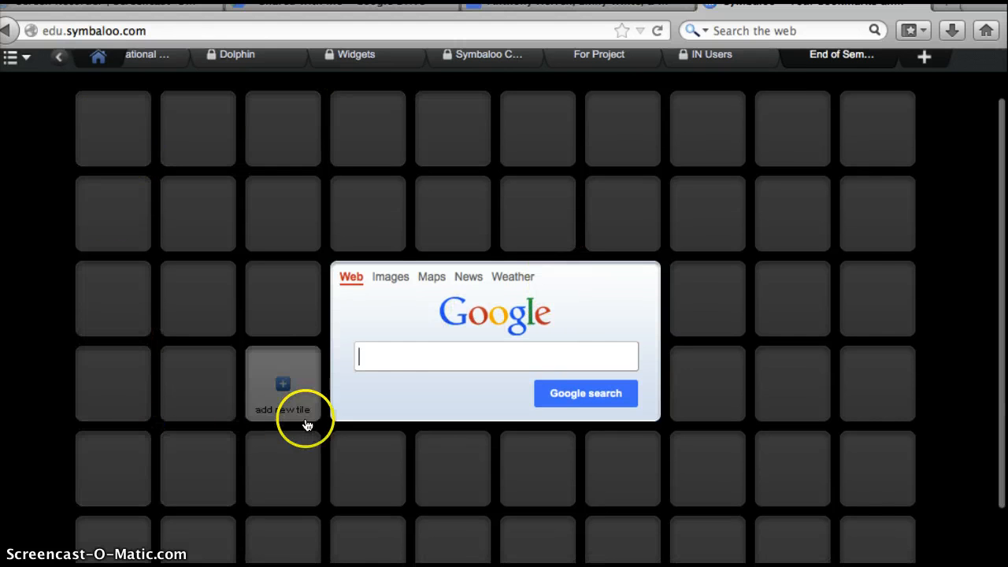
scroll(821, 332, "down", 2)
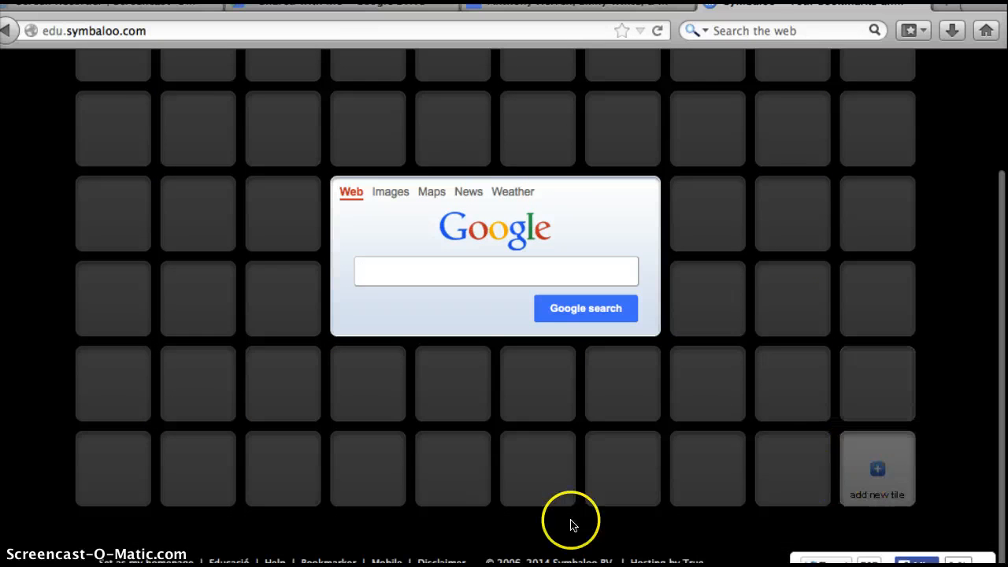
scroll(246, 252, "up", 3)
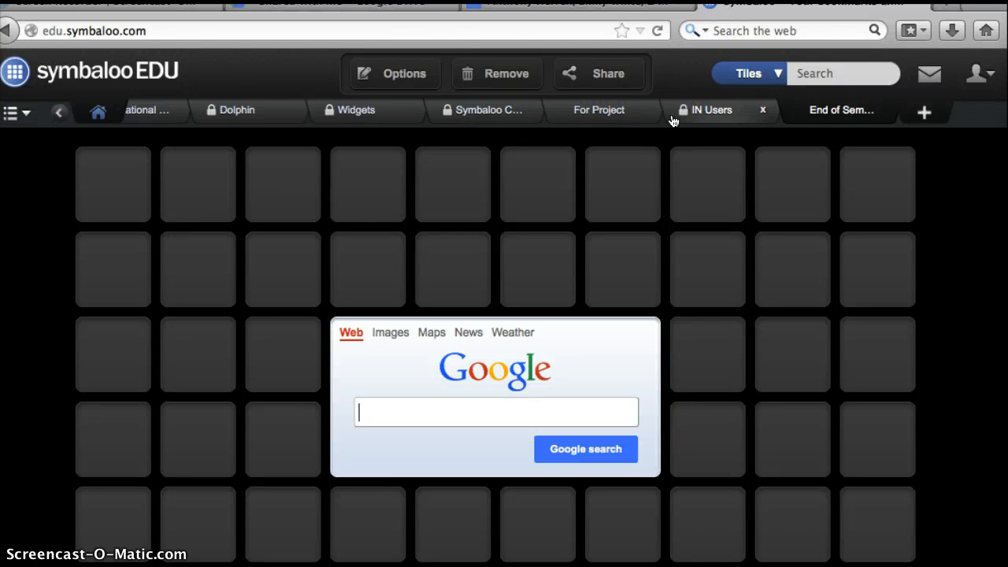
Search the tile library for "google" and add the Google Drive tile to the first cell of the webmix
left_click(832, 63)
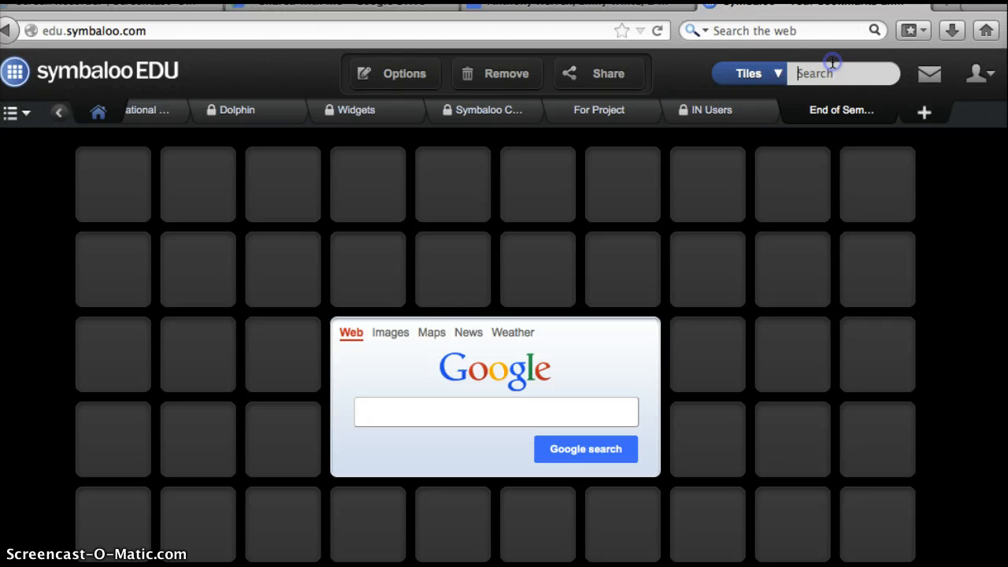
type("google")
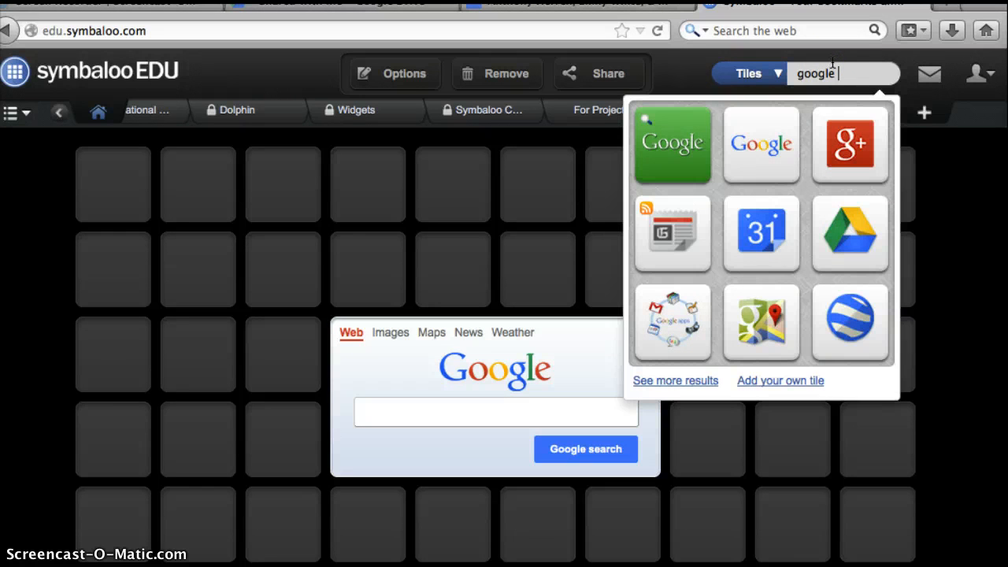
left_click(835, 249)
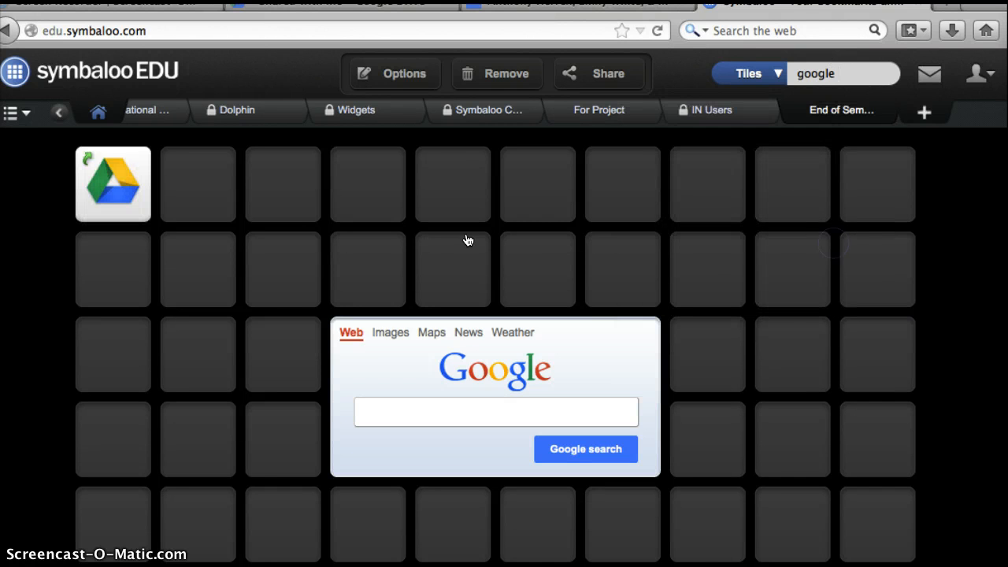
left_click(91, 169)
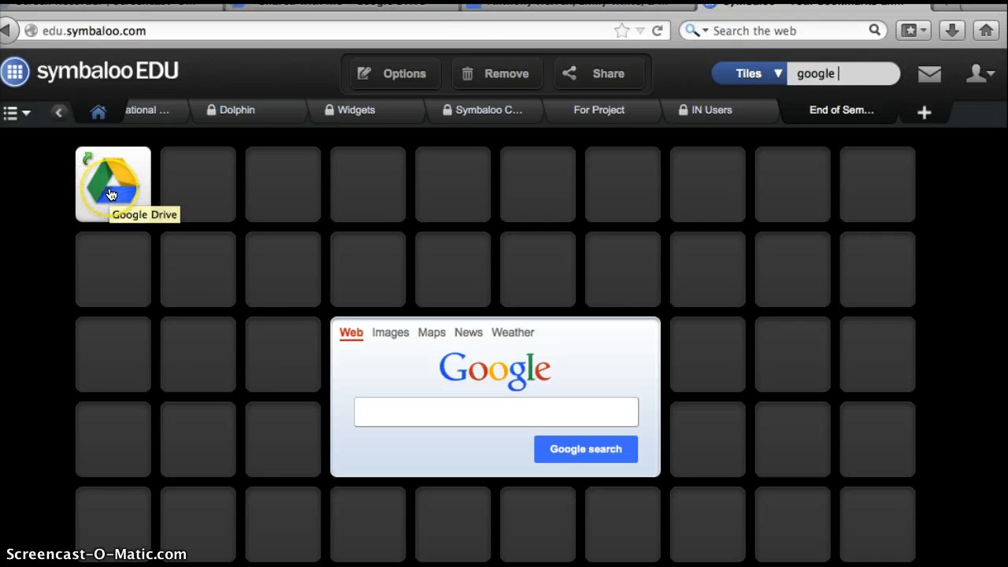
Search the tiles for "glog", add the white Glogster tile, and move it to the last cell of the first row
left_click(151, 269)
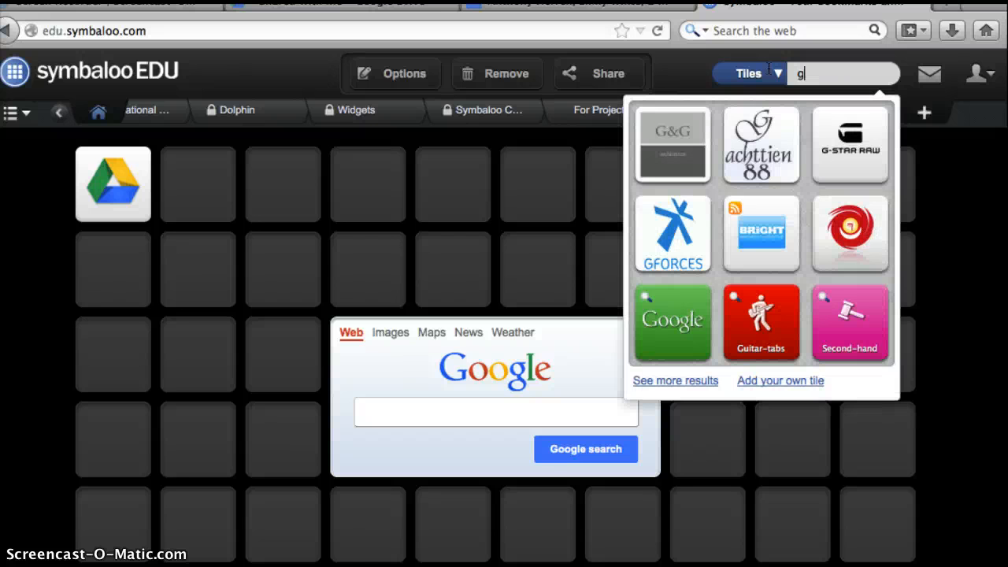
type("log")
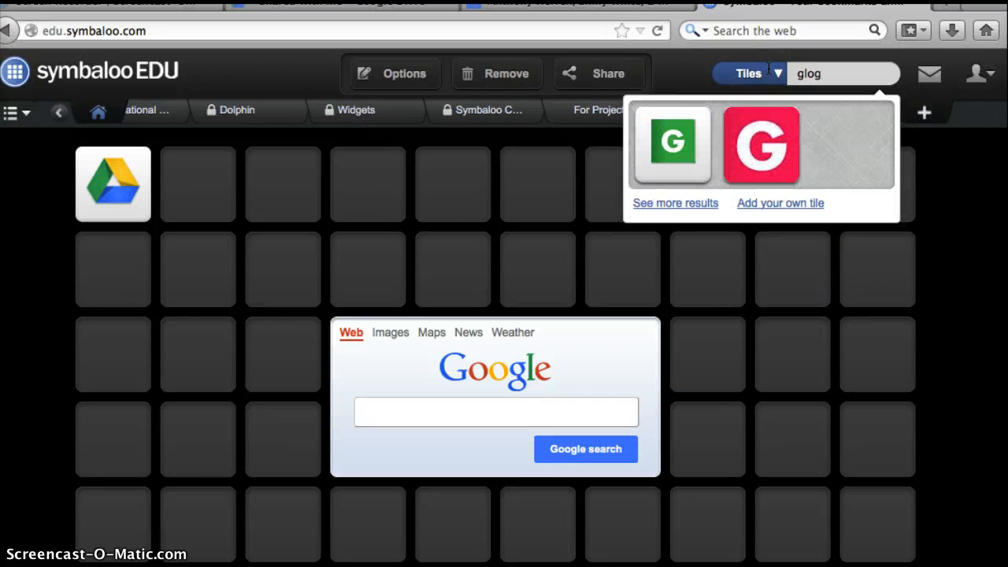
left_click(696, 171)
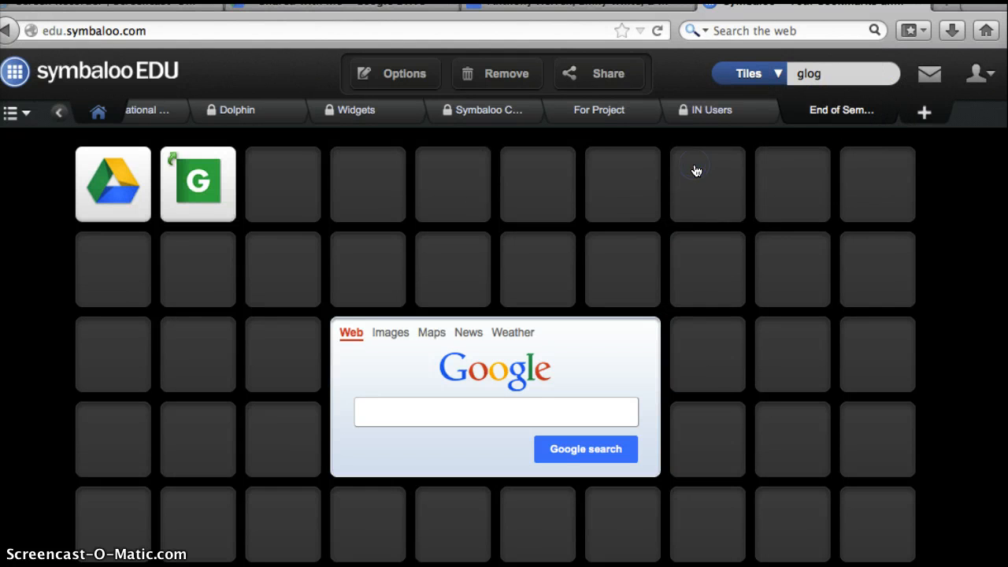
scroll(263, 209, "down", 1)
left_click_drag(195, 179, 877, 178)
scroll(537, 179, "up", 1)
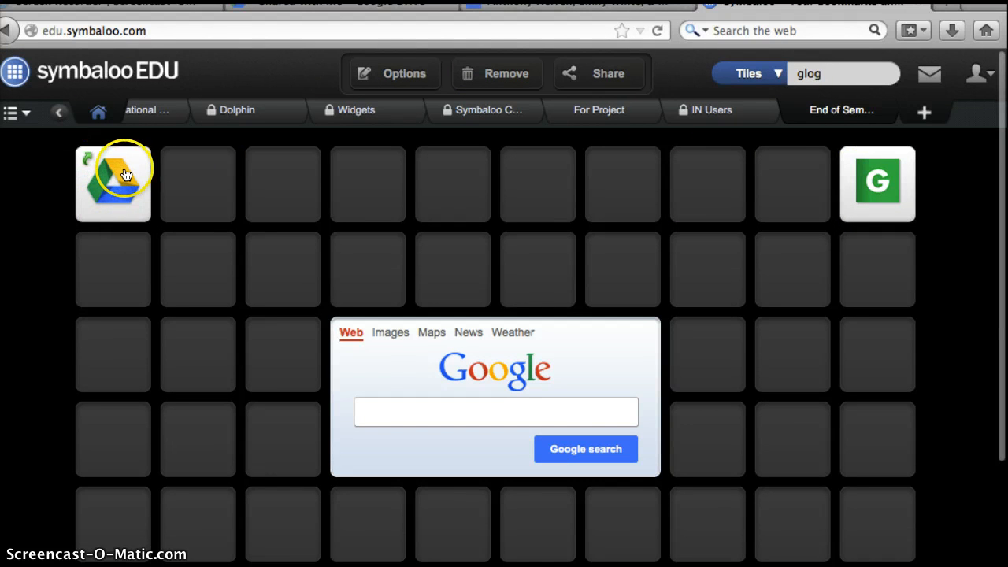
Search the tiles for "cnn" and place a CNN.com news feed tile in the last cell of the grid's bottom row
scroll(693, 189, "down", 1)
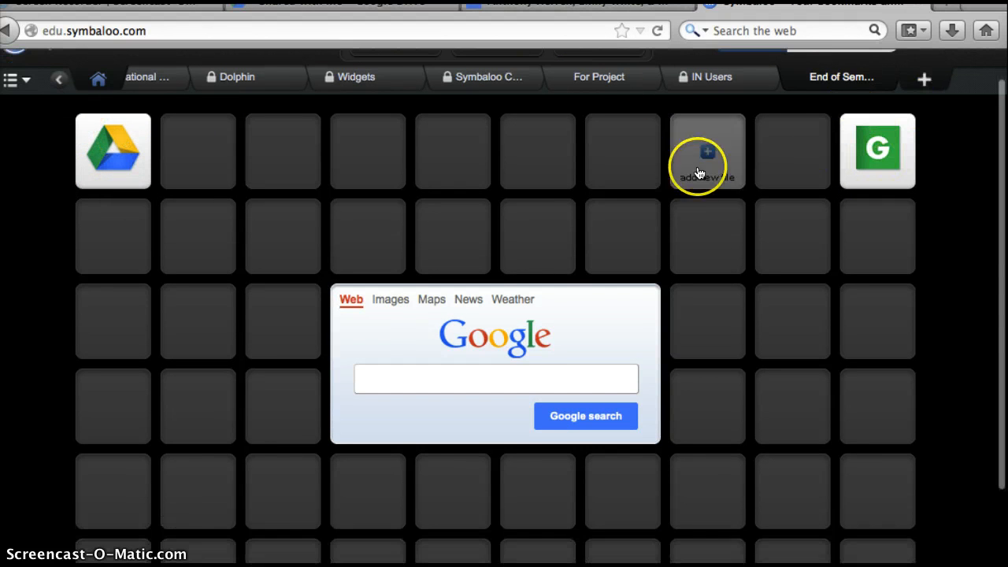
scroll(887, 68, "up", 1)
key("BackSpace")
key("BackSpace")
key("BackSpace")
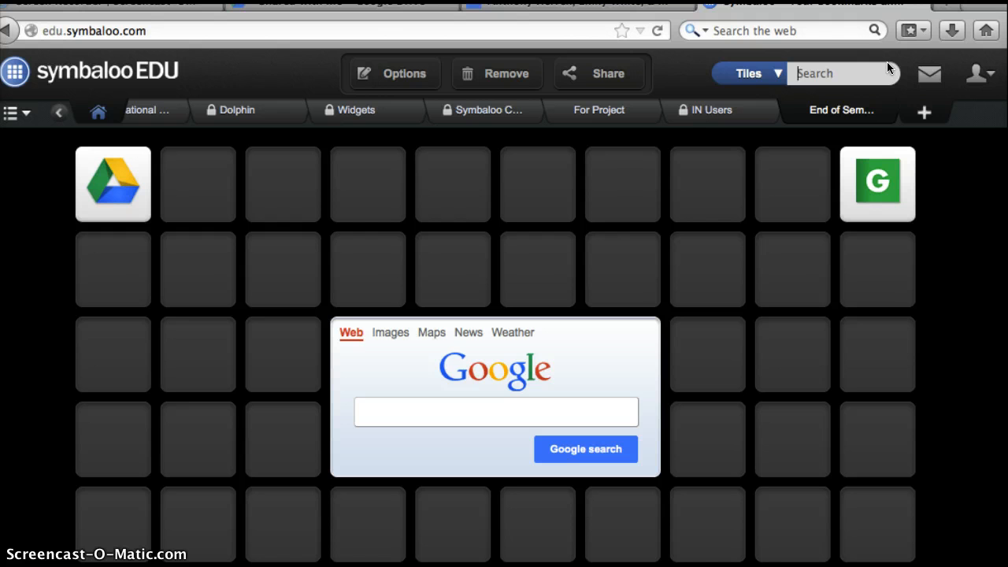
type("cnn")
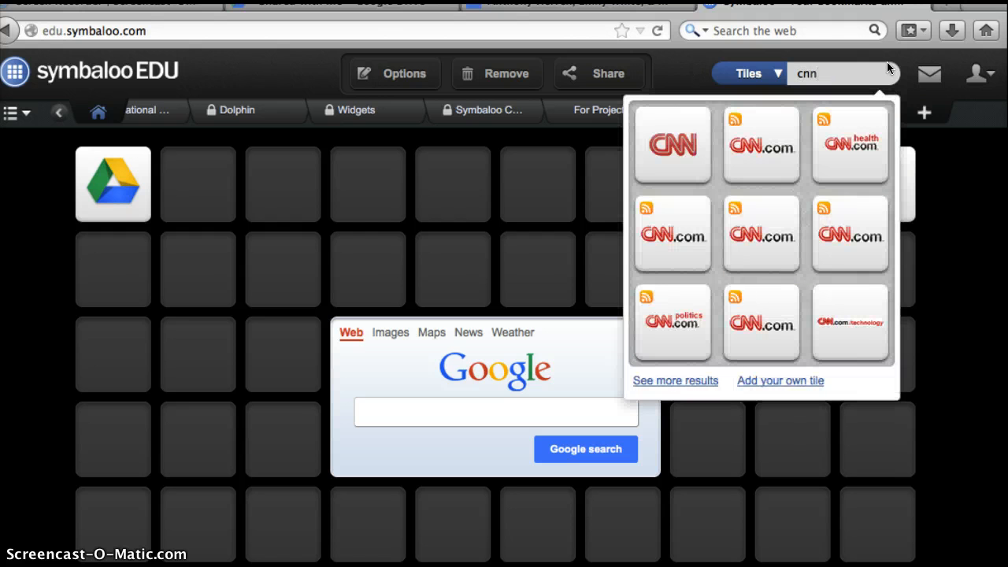
scroll(901, 173, "down", 2)
scroll(901, 173, "down", 1)
left_click_drag(771, 71, 891, 526)
scroll(745, 454, "up", 3)
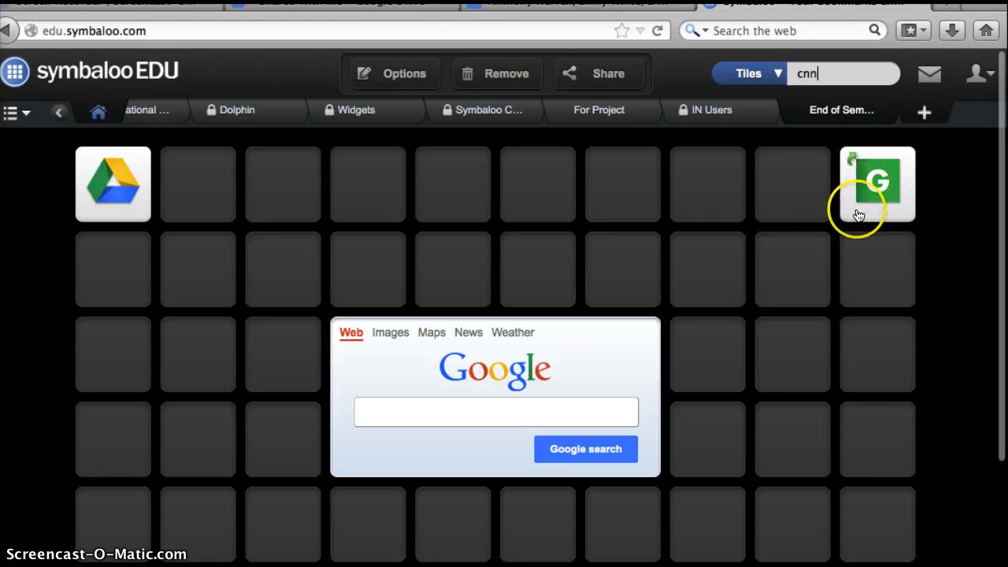
scroll(857, 215, "down", 3)
scroll(659, 367, "up", 3)
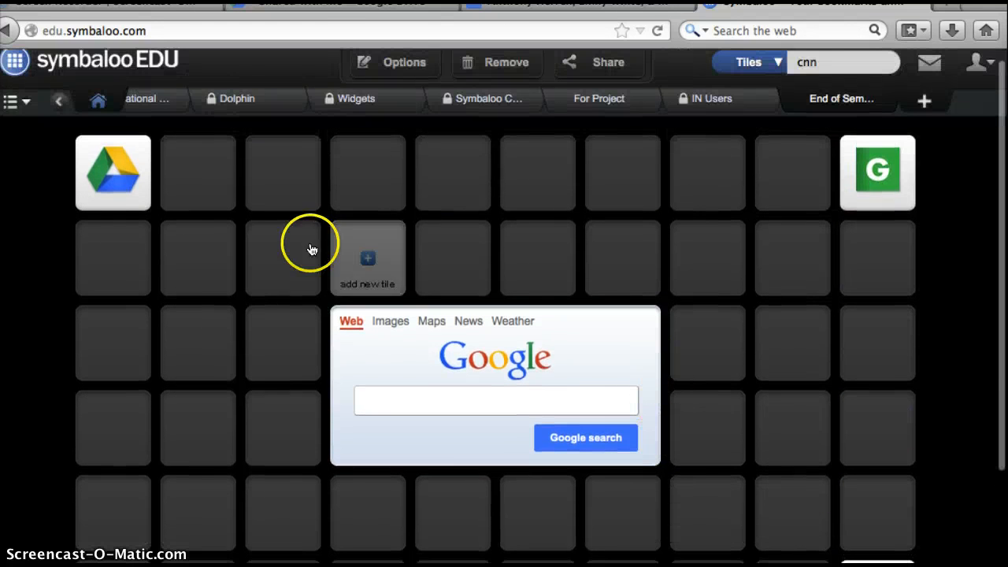
Change the Google Drive tile's colour to green and save the tile
right_click(125, 199)
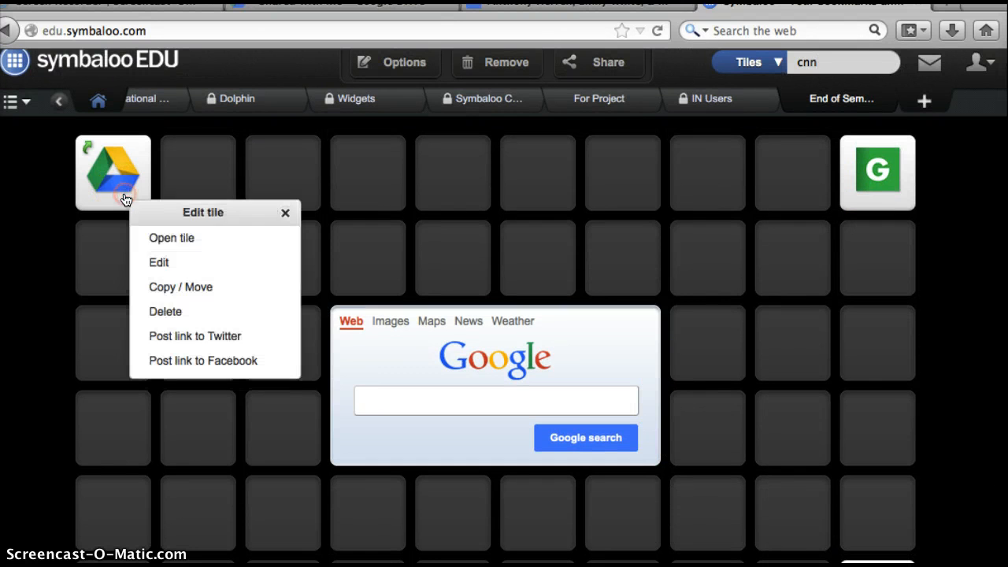
left_click(182, 264)
scroll(164, 370, "down", 2)
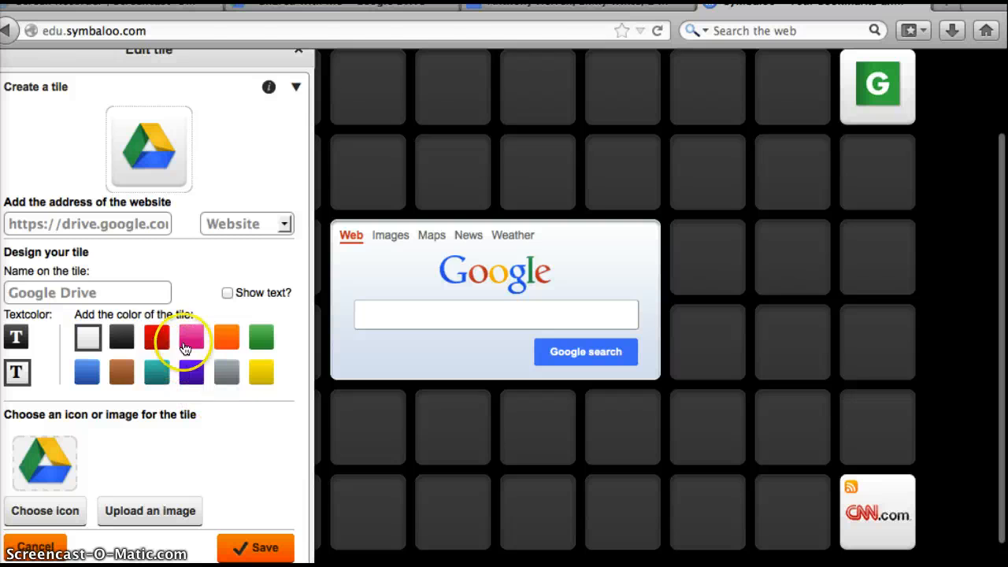
left_click(264, 339)
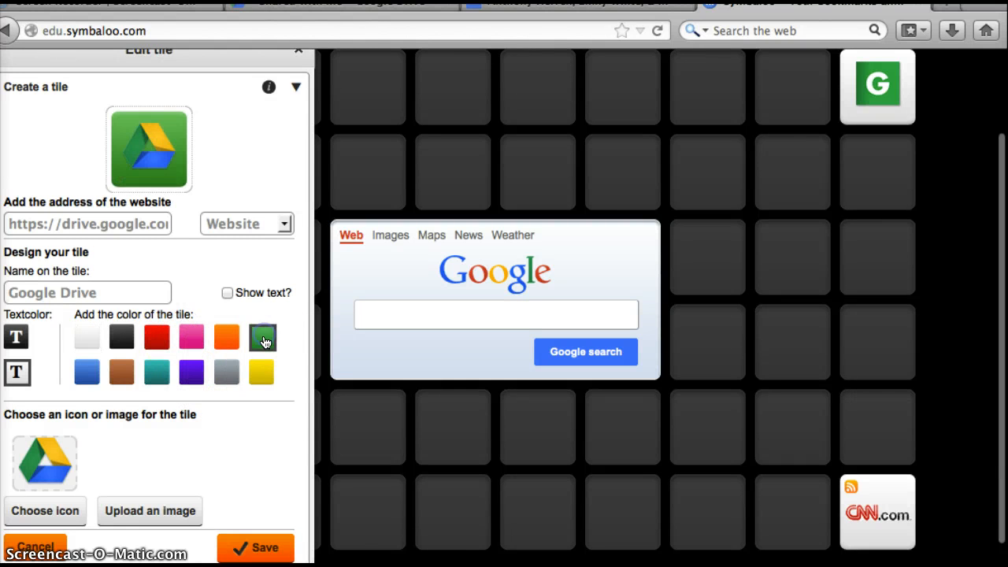
left_click(253, 547)
scroll(244, 323, "up", 2)
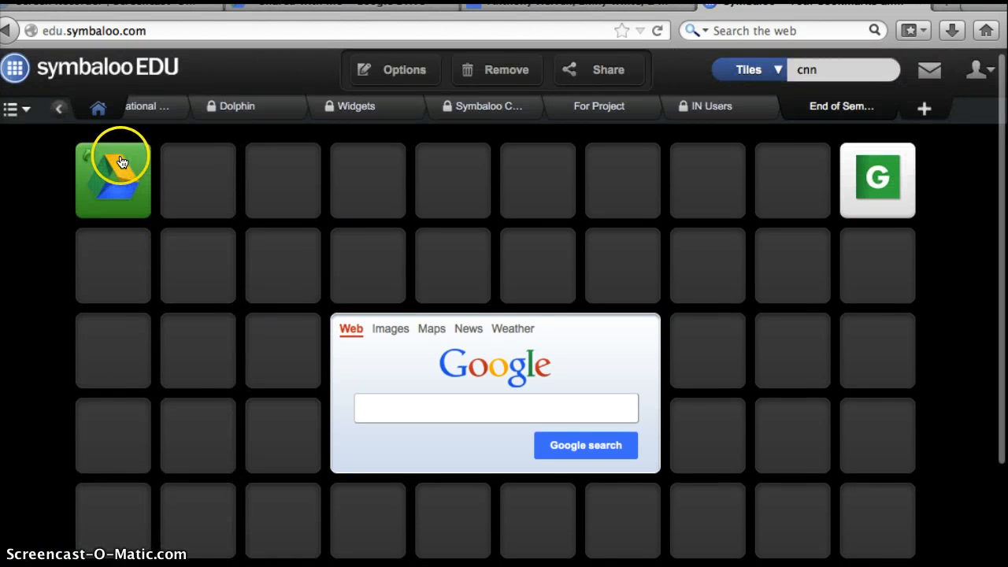
Change the Glogster tile's colour to red and save the tile
right_click(896, 194)
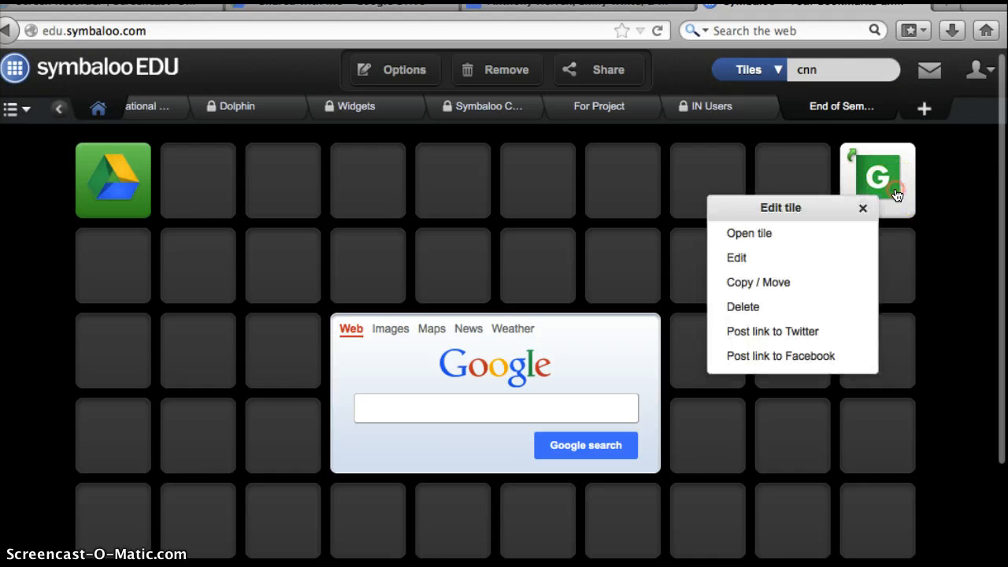
left_click(822, 262)
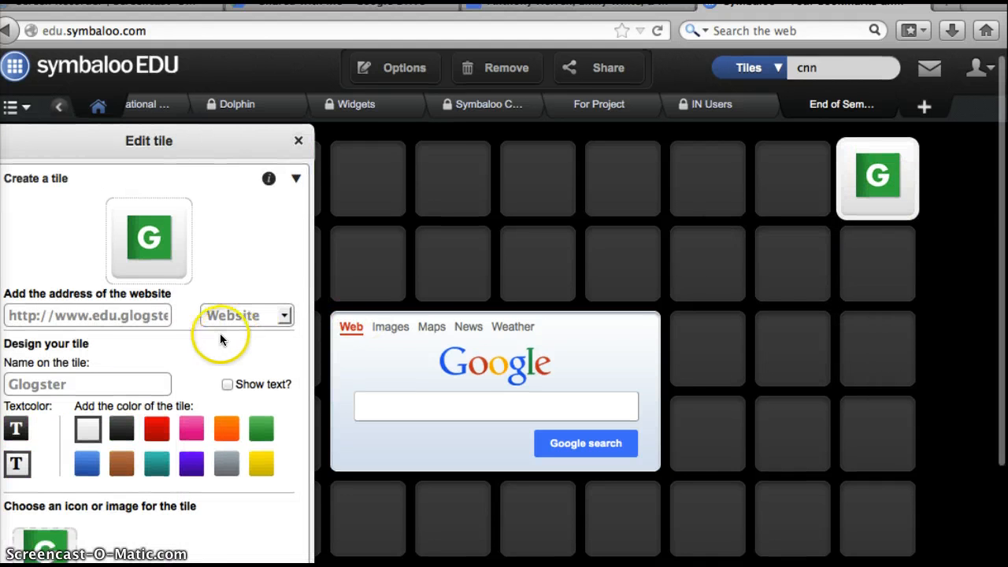
scroll(124, 386, "down", 2)
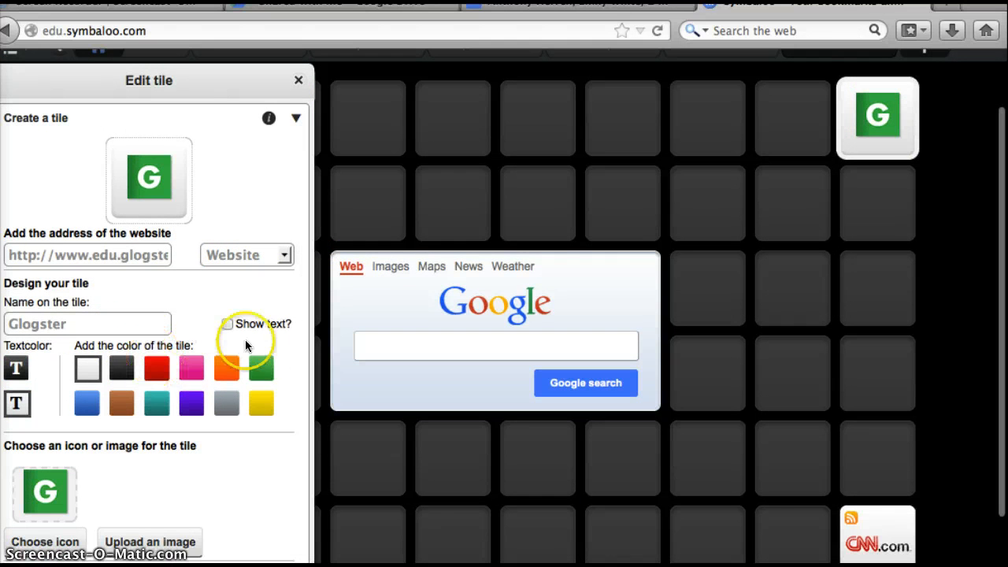
left_click(160, 371)
scroll(173, 437, "down", 2)
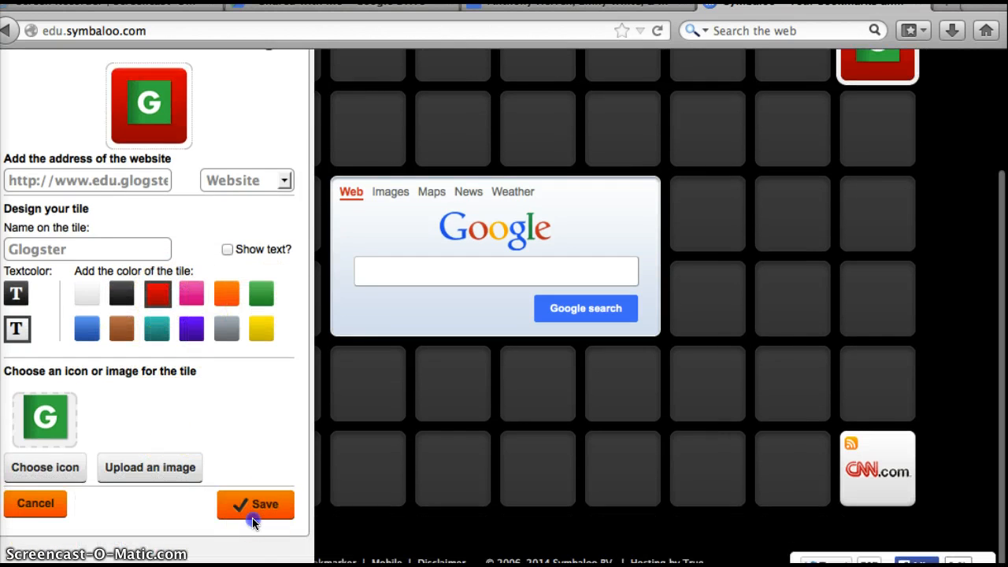
left_click(259, 506)
scroll(501, 367, "up", 2)
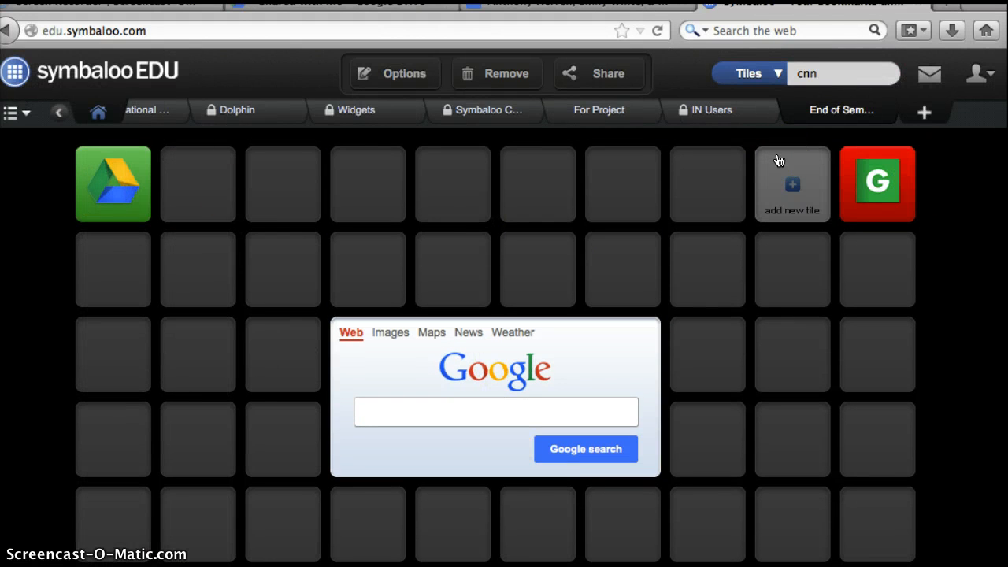
Open the For Project webmix and look over its green, red and blue tile groups
left_click(602, 102)
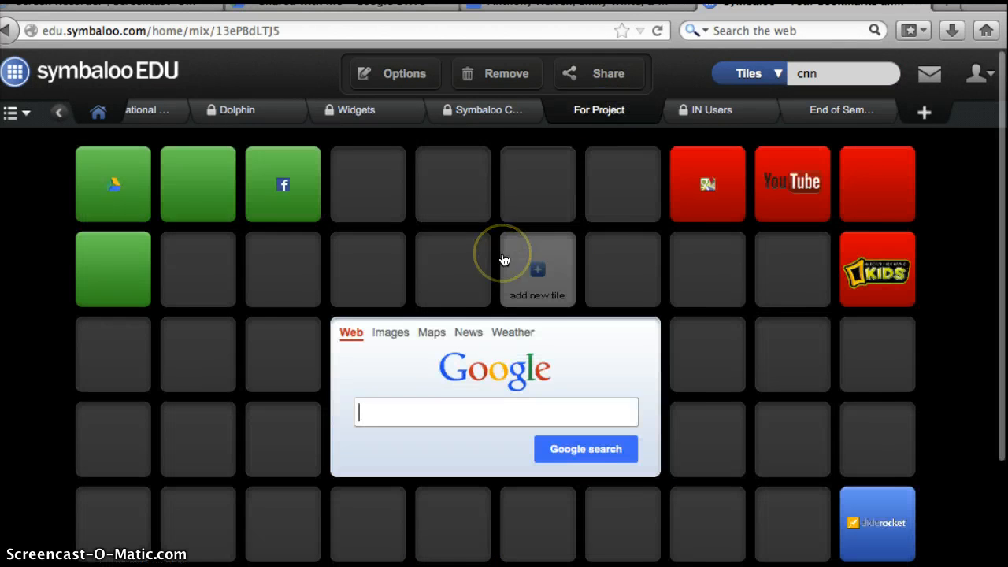
scroll(504, 260, "down", 3)
scroll(504, 259, "up", 1)
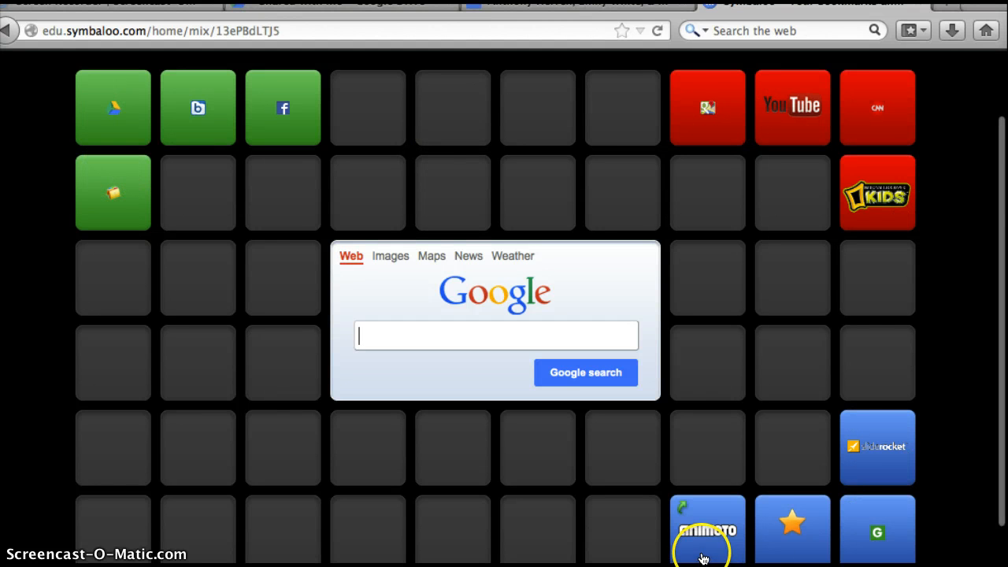
scroll(810, 360, "up", 2)
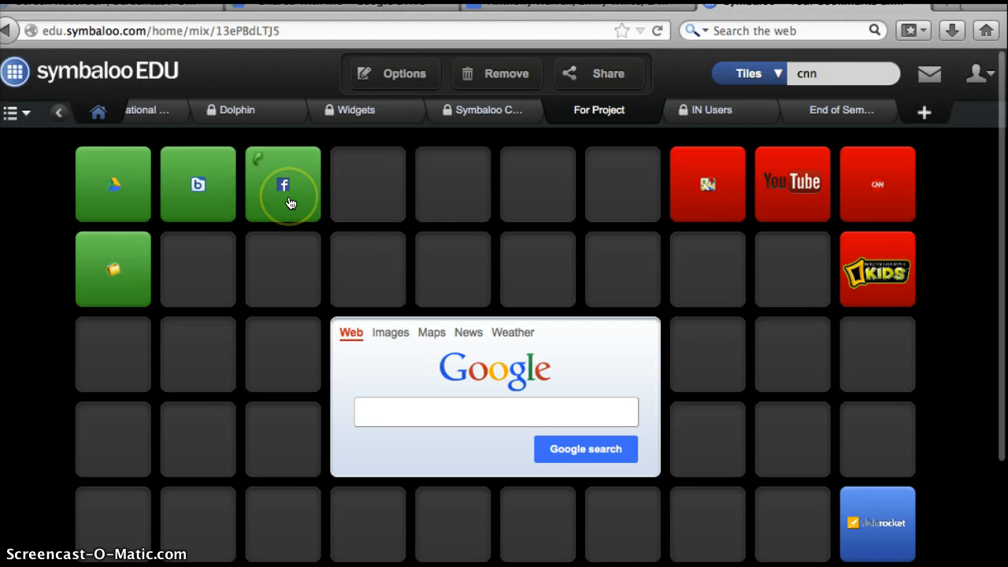
Open the Box website from its green tile, view the home page, and return to the webmix
left_click(208, 189)
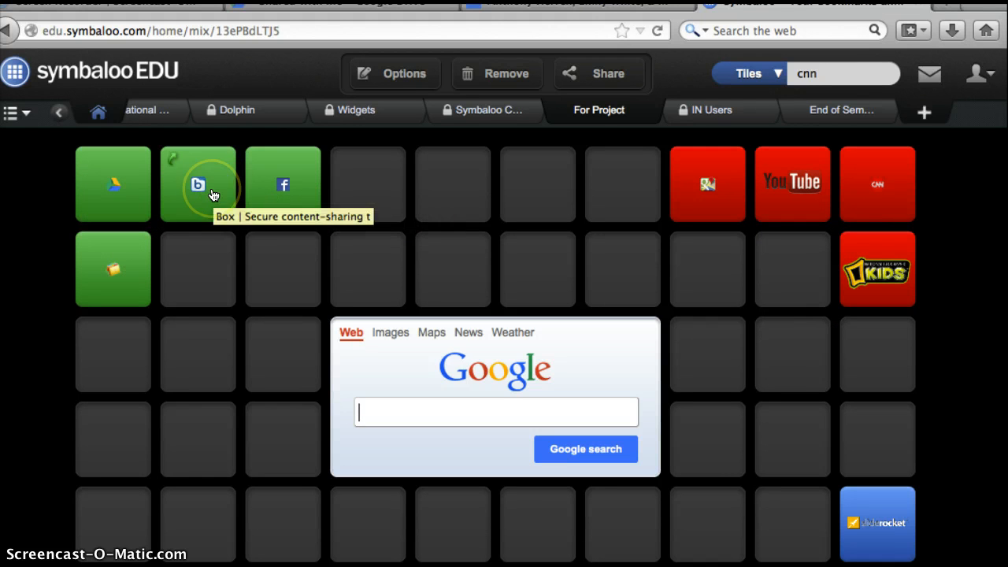
left_click(212, 194)
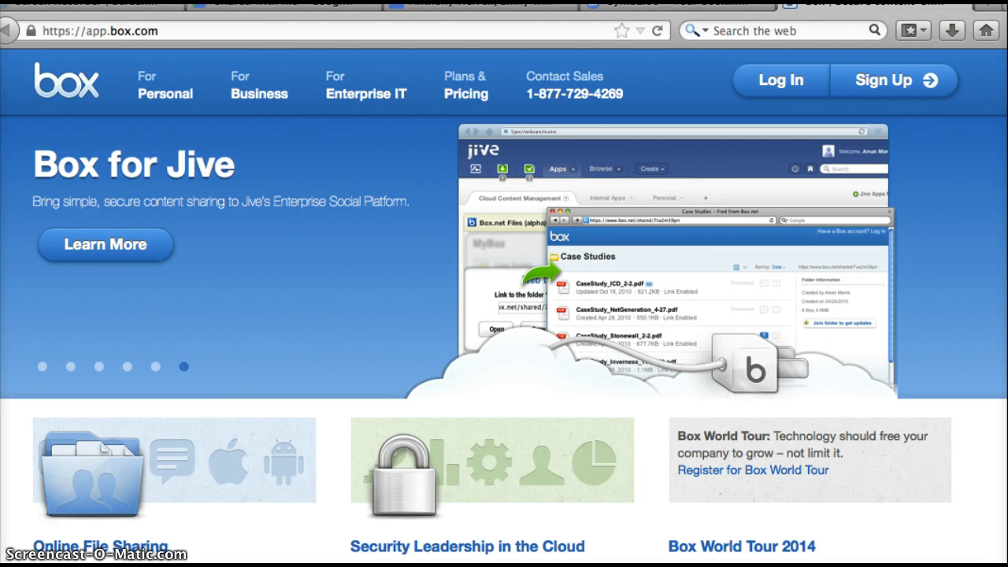
left_click(959, 4)
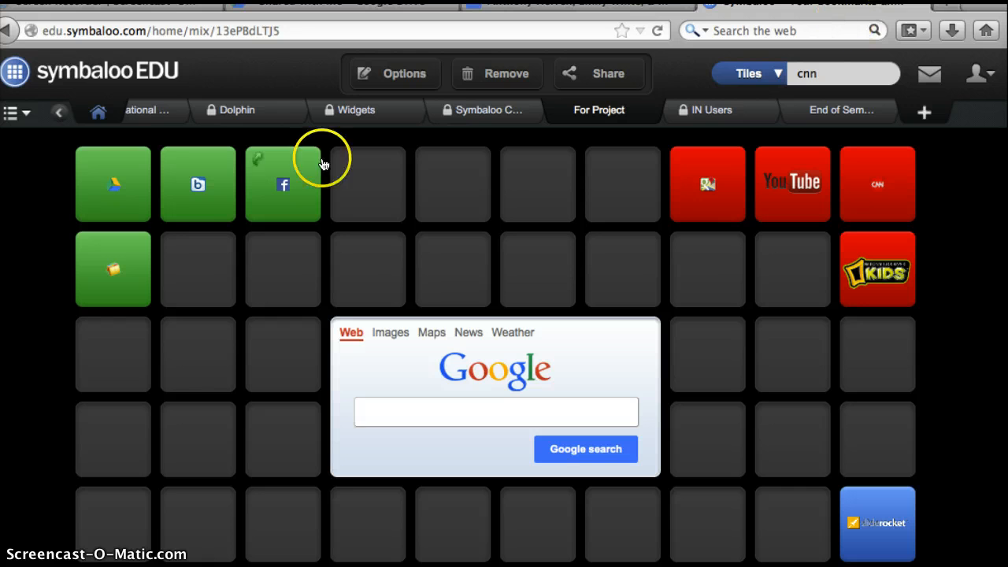
Open the Zoho Docs website from the green tile below Google Drive, look over its page, and return to the webmix
left_click(141, 196)
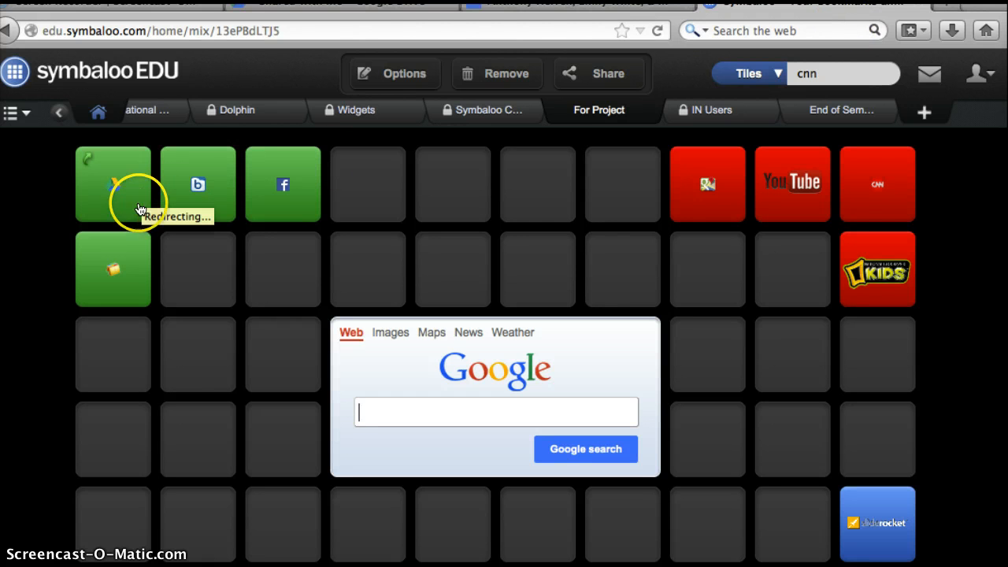
left_click(124, 261)
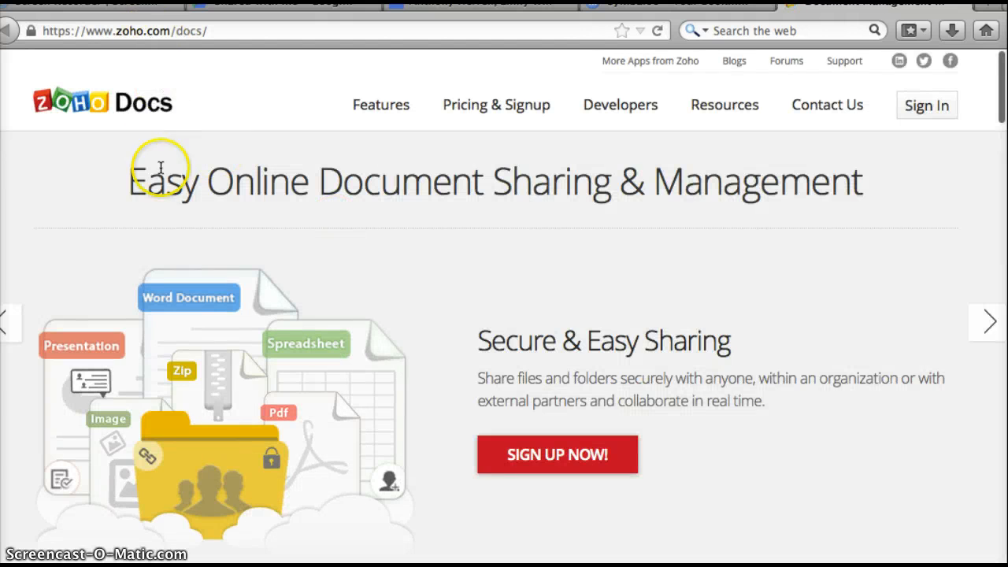
scroll(178, 234, "down", 2)
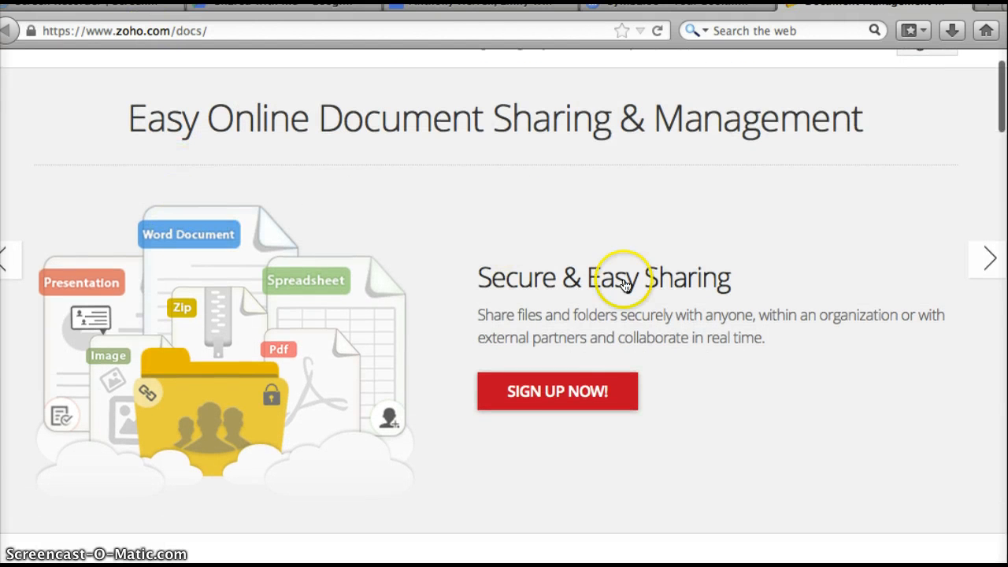
scroll(558, 270, "up", 2)
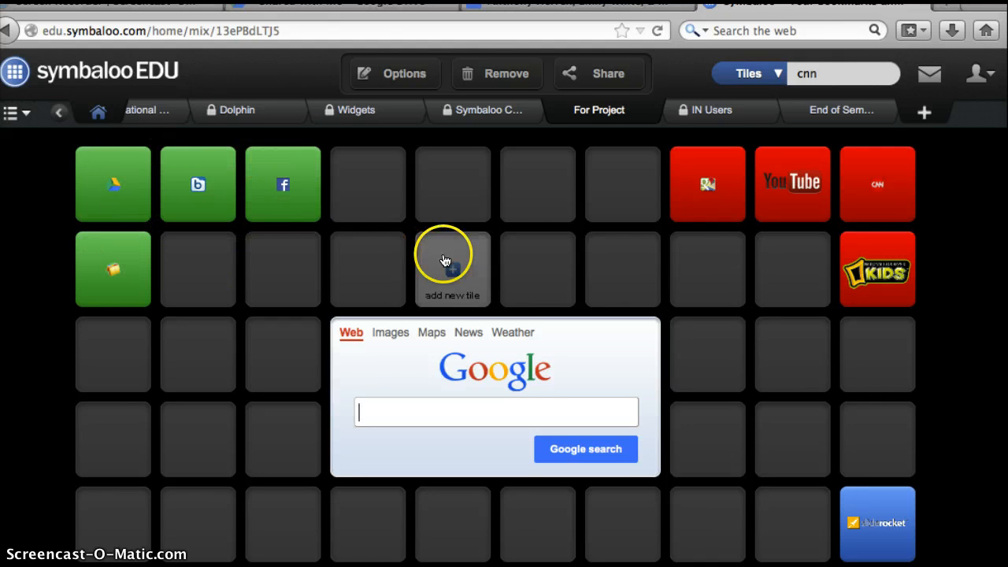
Open the CNN Student News website from the red CNN tile and look over its page
scroll(443, 252, "down", 2)
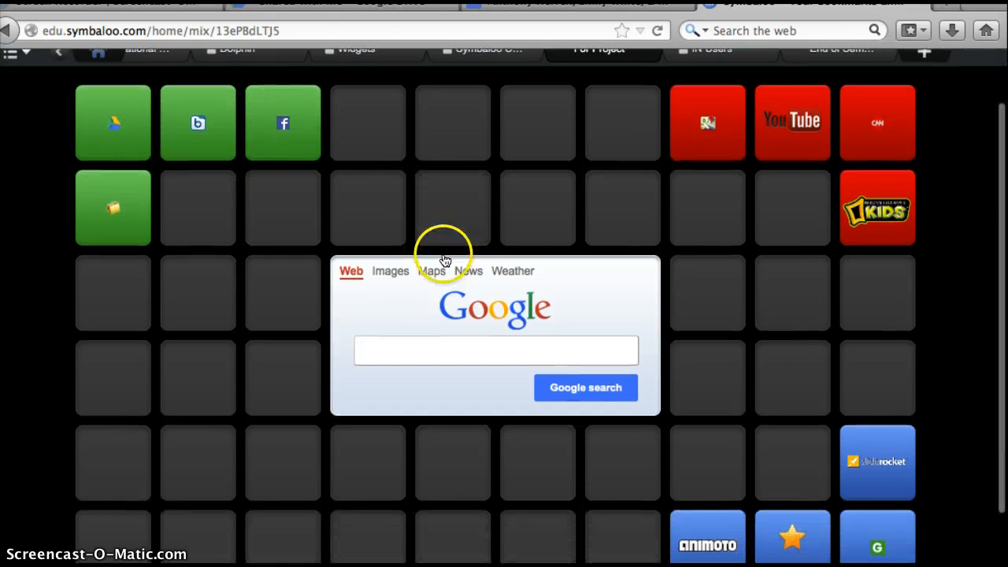
left_click(887, 141)
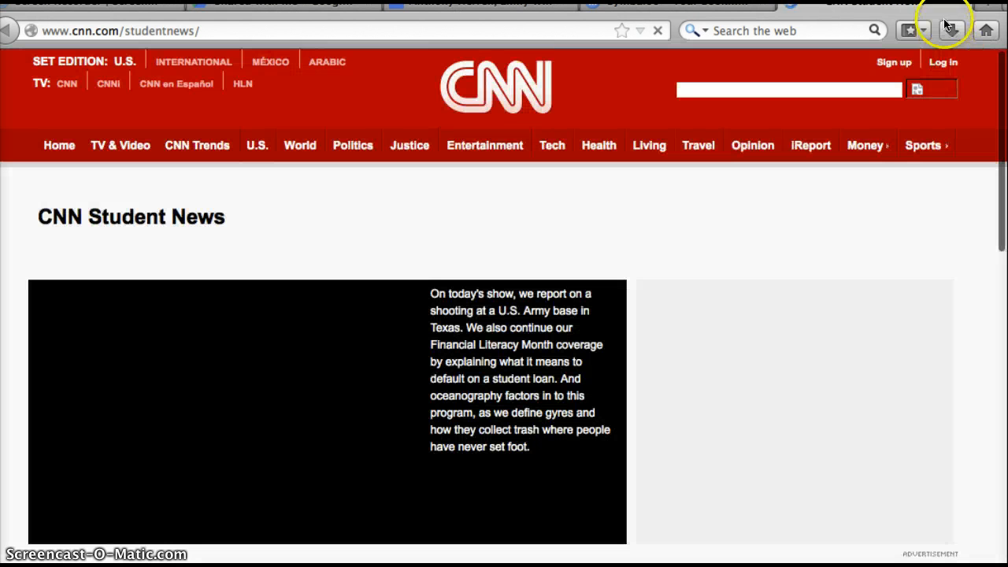
scroll(538, 247, "down", 3)
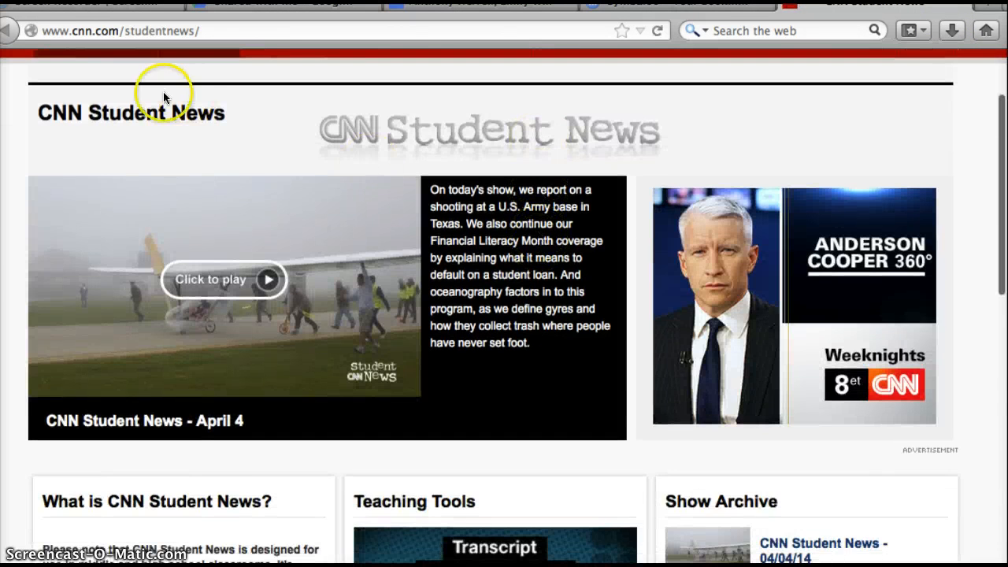
Look over the rest of the CNN Student News page and return to the For Project webmix
scroll(291, 152, "down", 4)
scroll(291, 152, "up", 7)
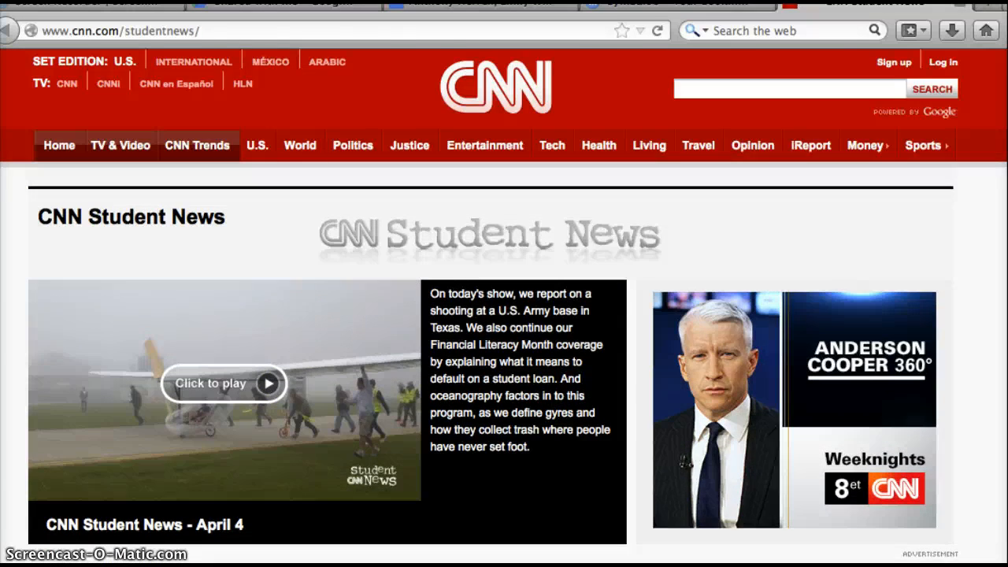
key("ctrl+w")
Open the SlideRocket website from its blue tile, look over the page, and return to the webmix
scroll(657, 225, "down", 2)
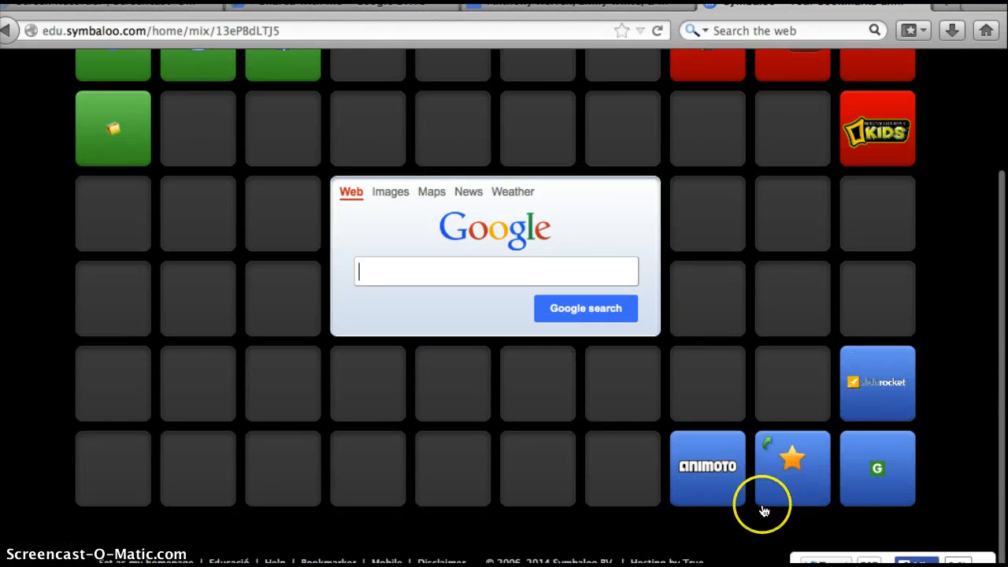
left_click(881, 399)
left_click(604, 292)
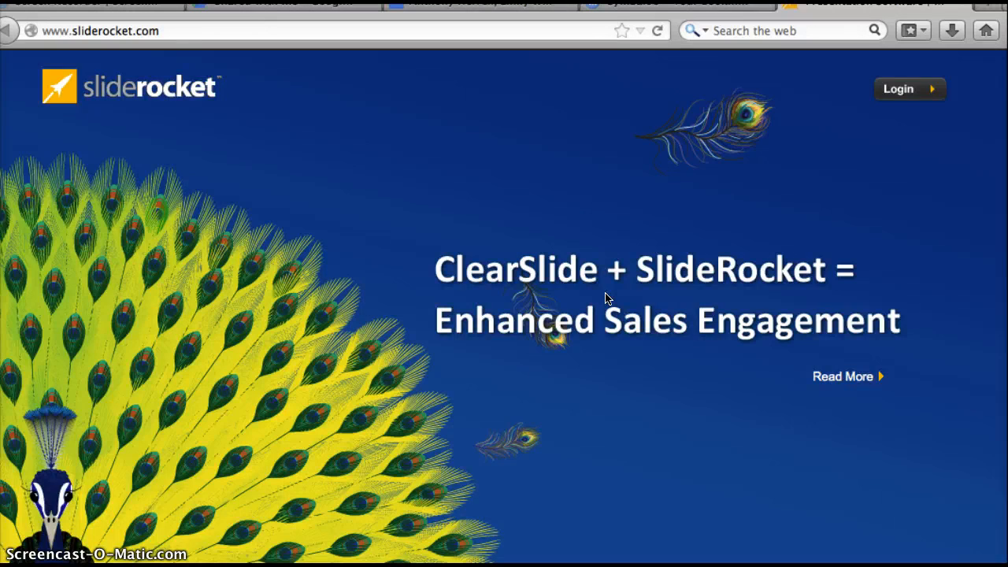
scroll(605, 298, "down", 10)
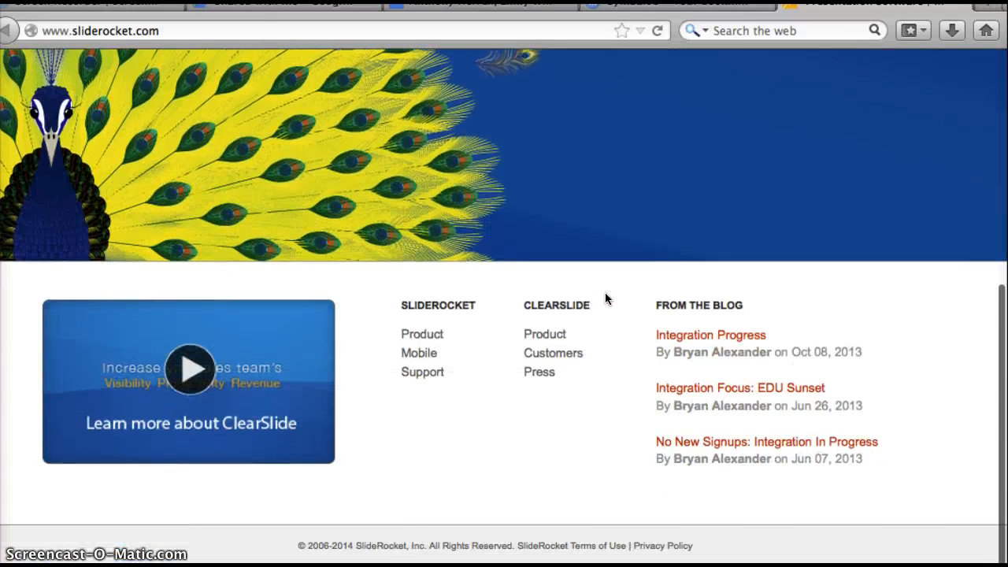
scroll(605, 298, "up", 10)
left_click(961, 6)
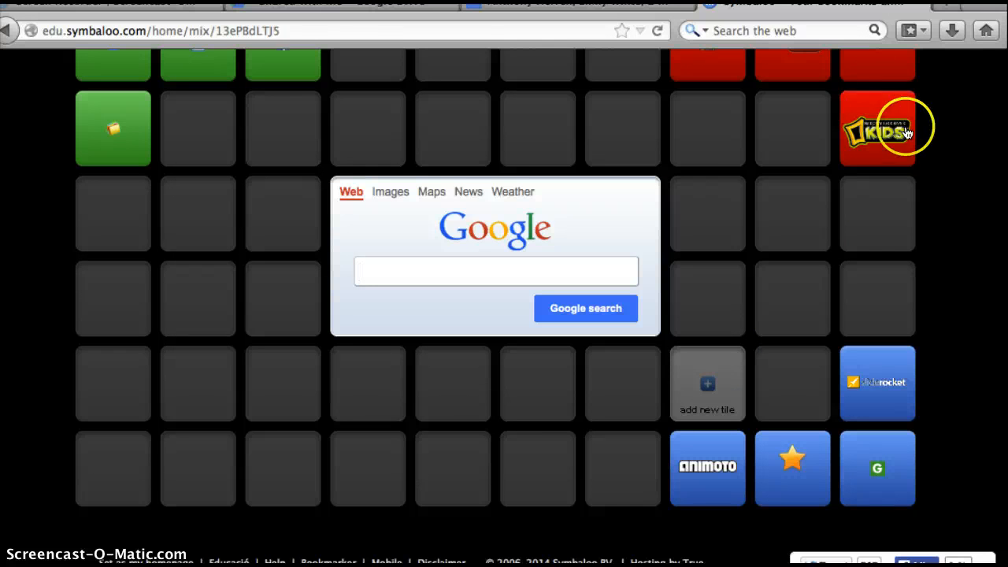
Clear the leftover "cnn" text from the webmix's tile search
scroll(906, 132, "up", 5)
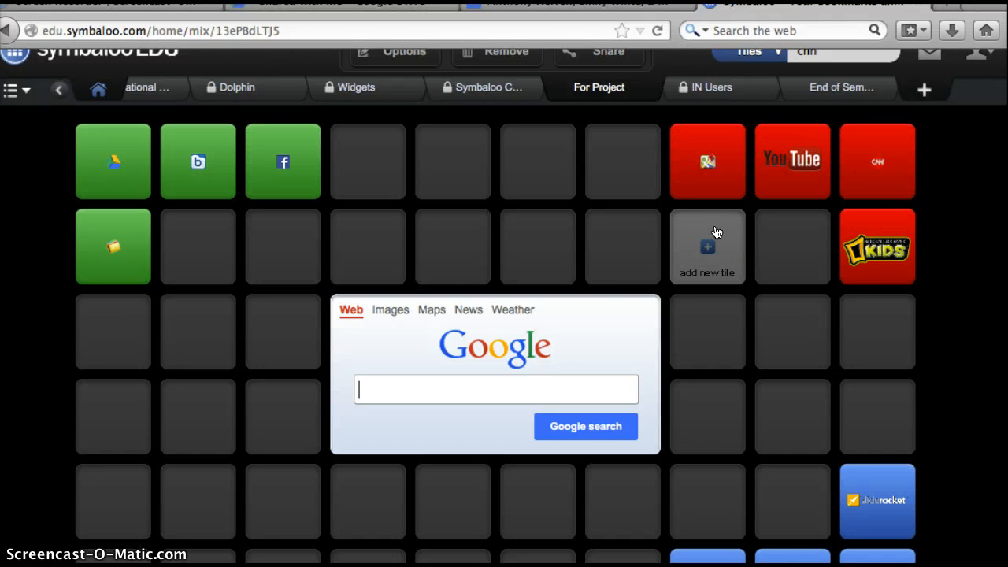
scroll(716, 231, "up", 1)
key("BackSpace")
key("BackSpace")
key("BackSpace")
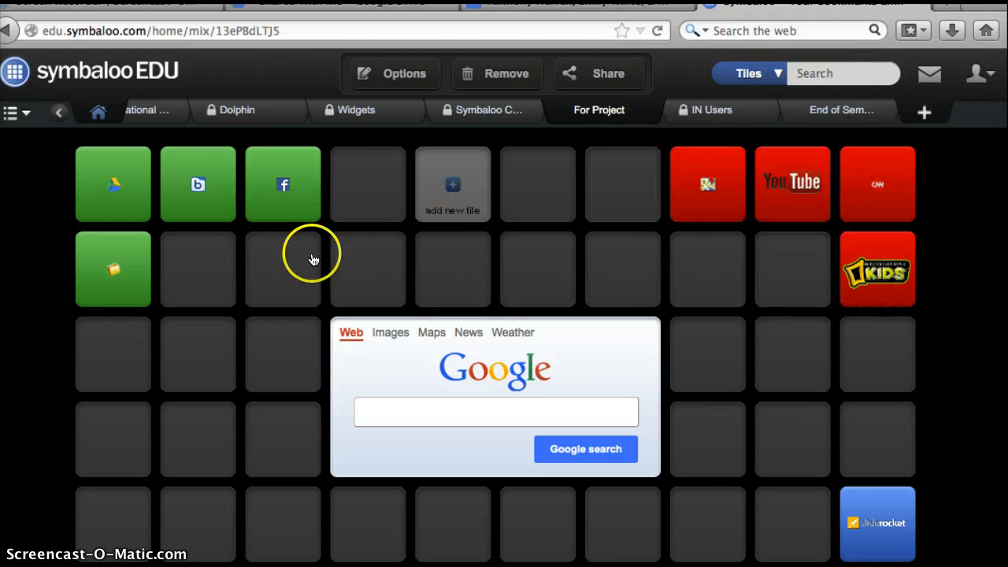
scroll(132, 415, "down", 3)
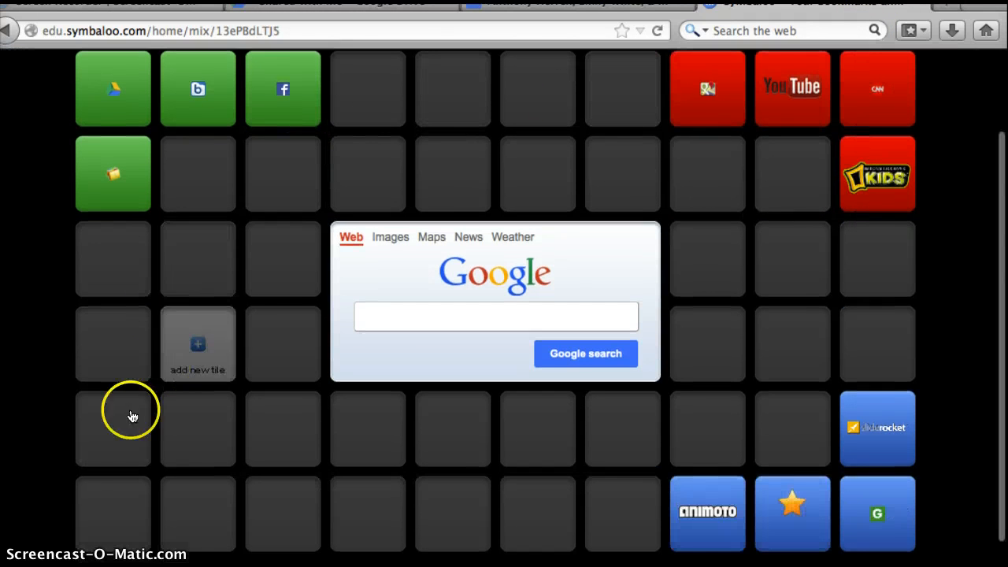
left_click(111, 482)
left_click(105, 88)
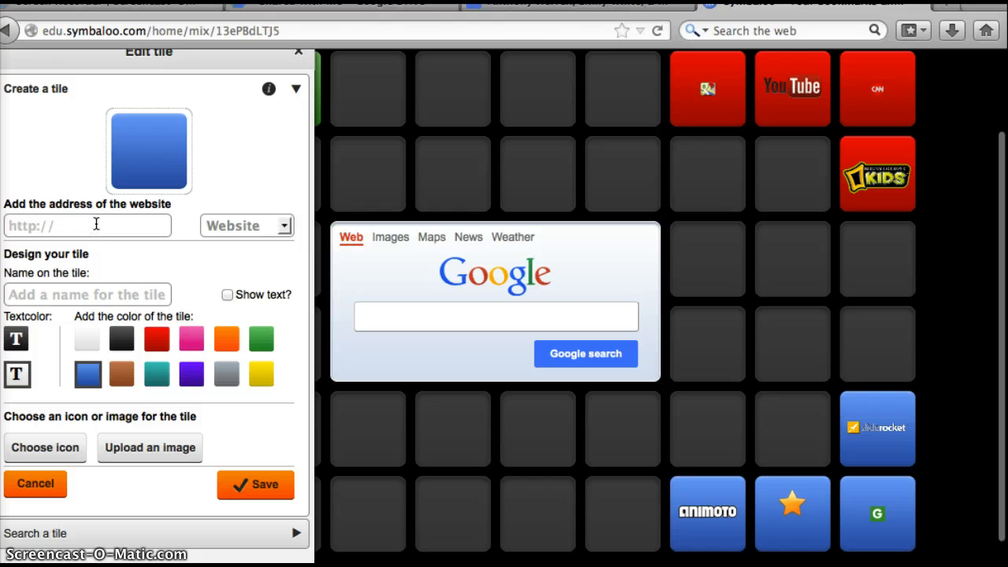
type("twit")
key("Down")
key("Return")
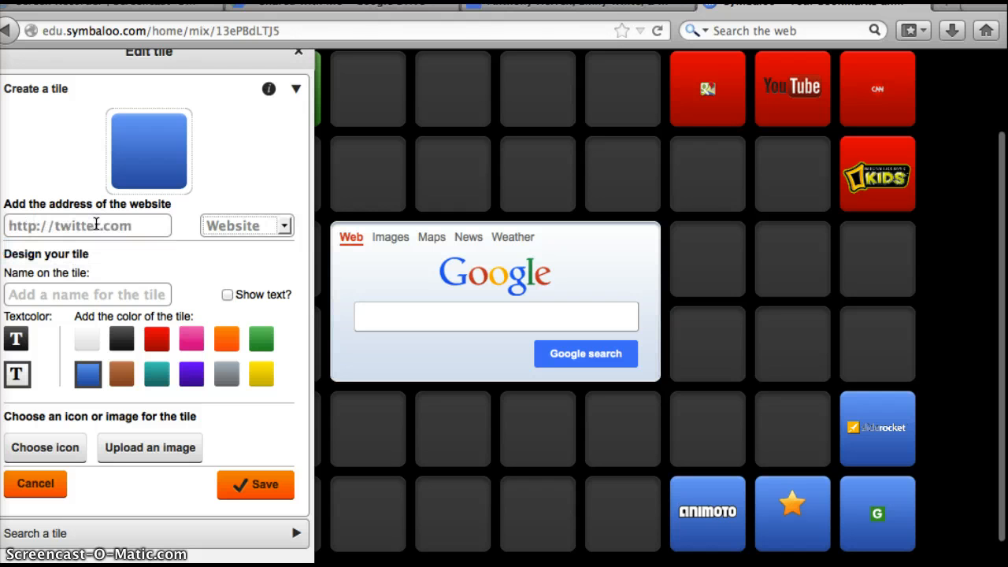
Name the new tile Twitter, replacing the suggested name, and save it
left_click(140, 293)
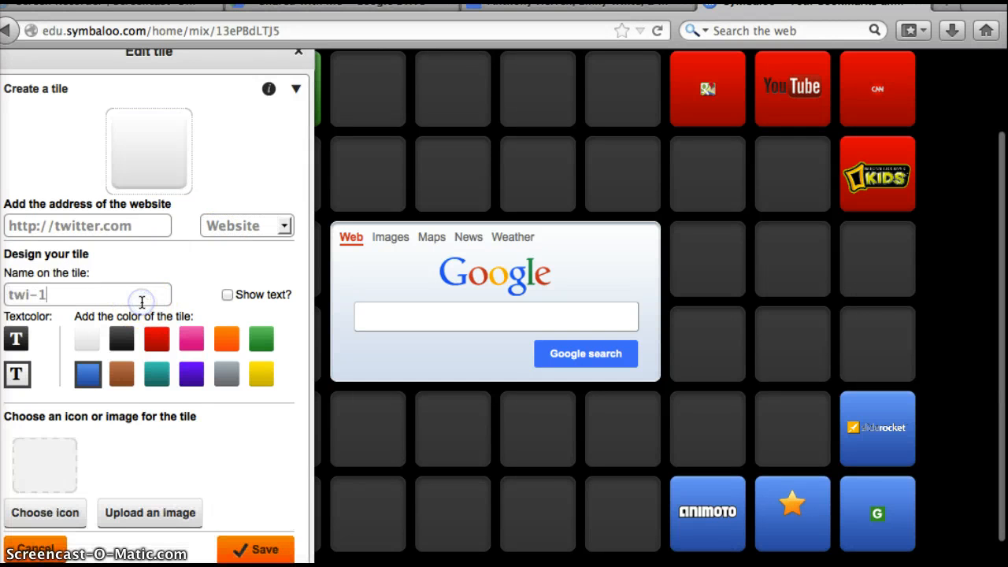
key("BackSpace")
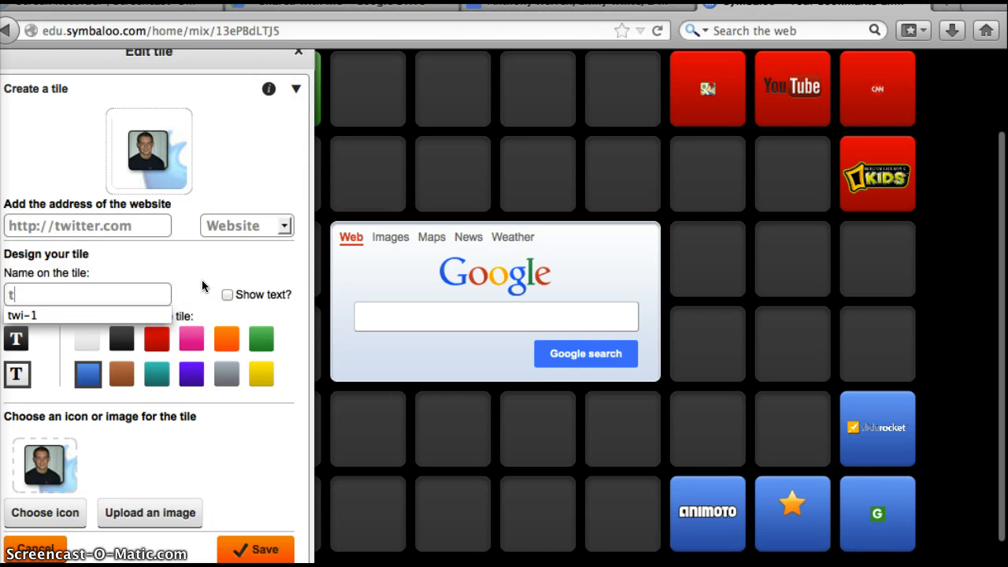
key("BackSpace")
type("Twitter")
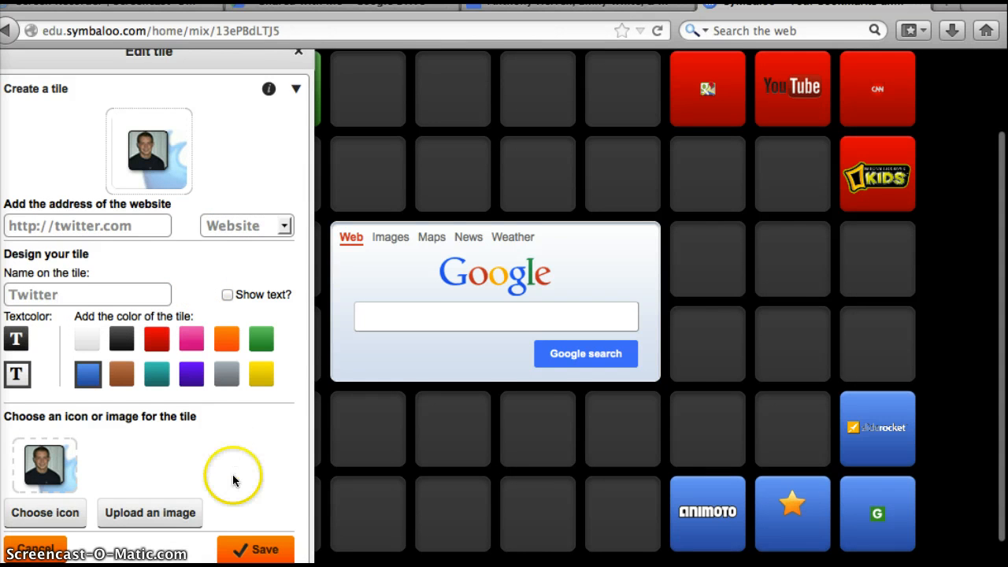
scroll(232, 474, "down", 1)
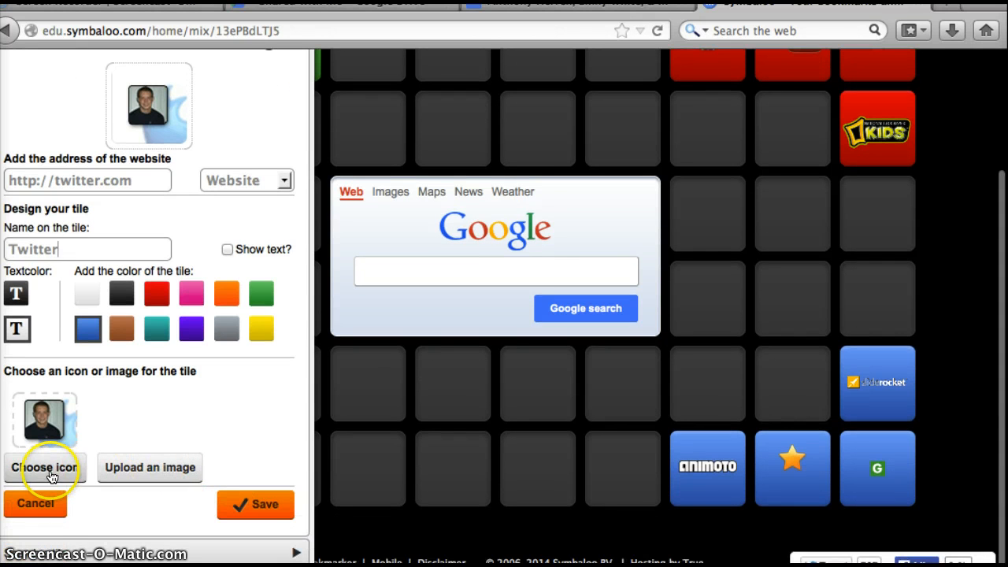
left_click(261, 500)
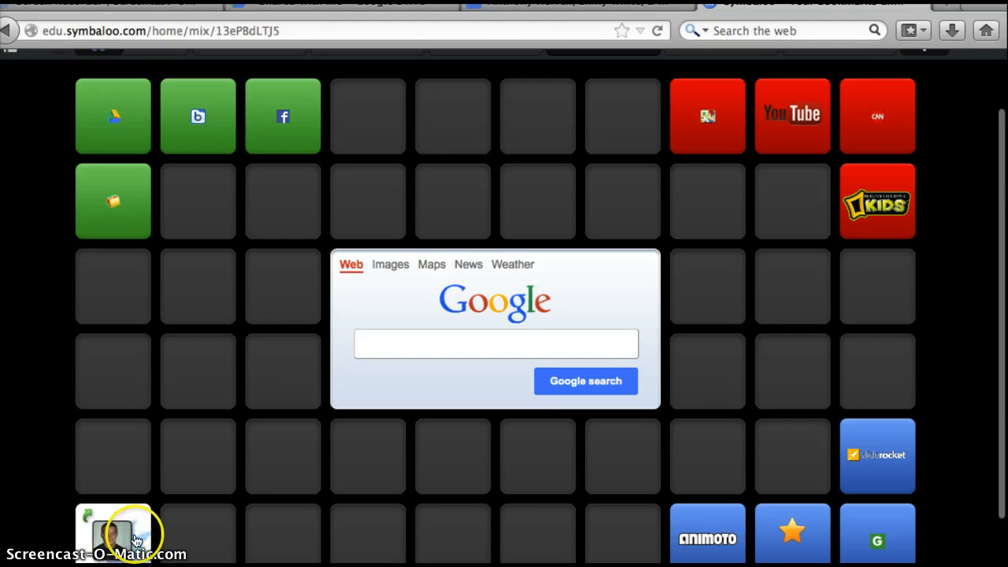
Move the Twitter tile to the slot beside the green Zoho Docs tile and save it with a green tile color
left_click_drag(118, 532, 221, 226)
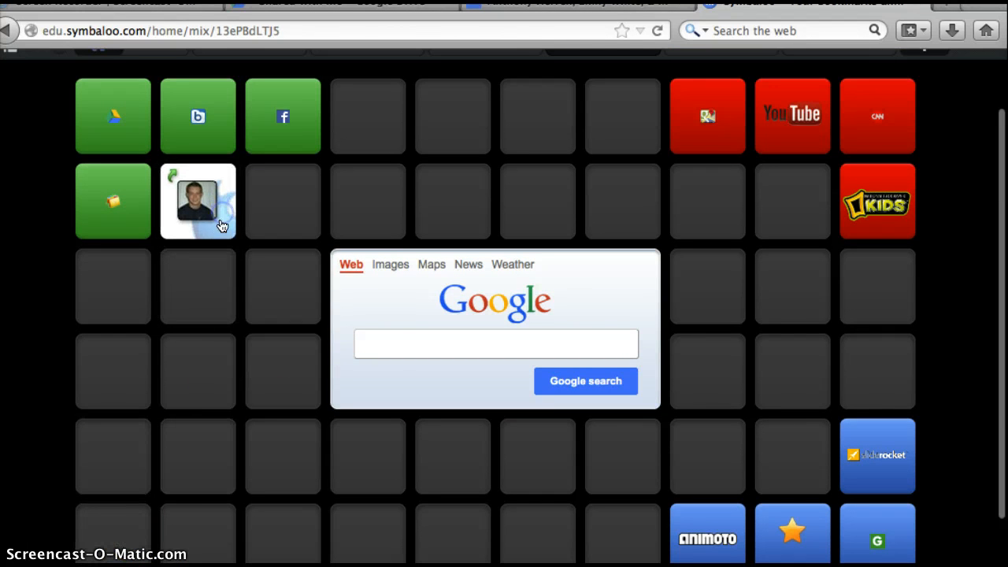
right_click(222, 231)
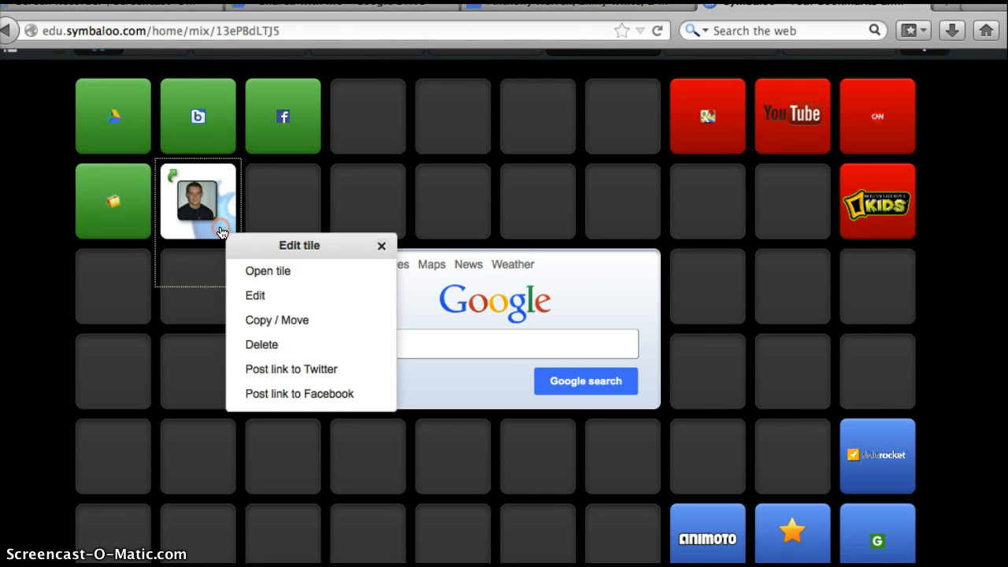
left_click(257, 295)
left_click(265, 374)
scroll(272, 441, "down", 2)
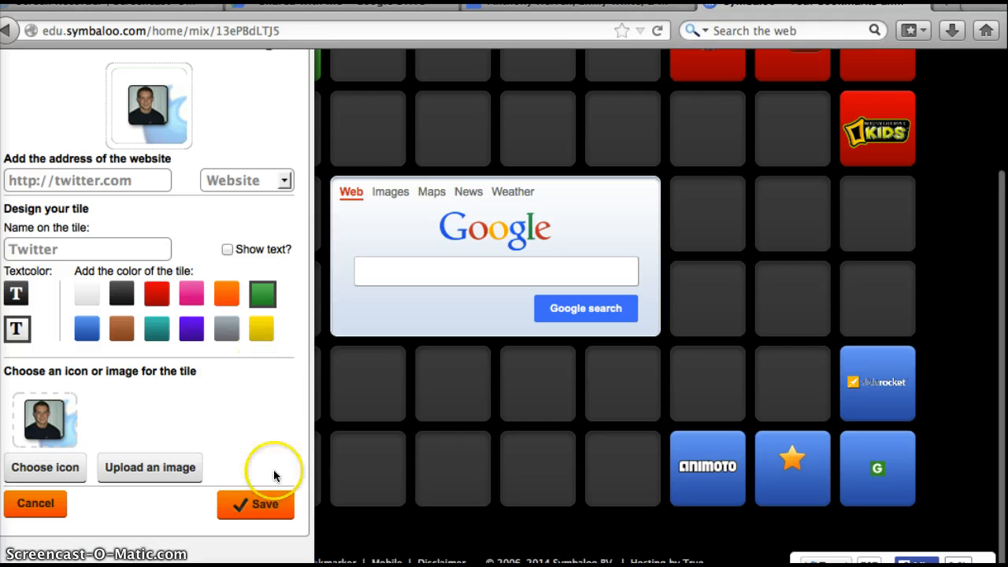
left_click(265, 498)
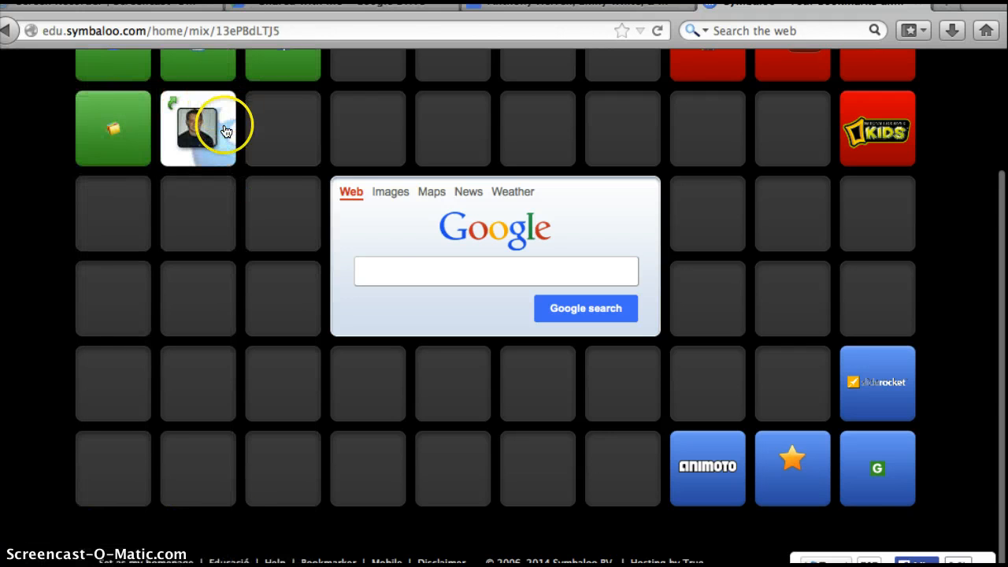
Reopen the Twitter tile for editing, choose green as its color again, and save it
right_click(235, 126)
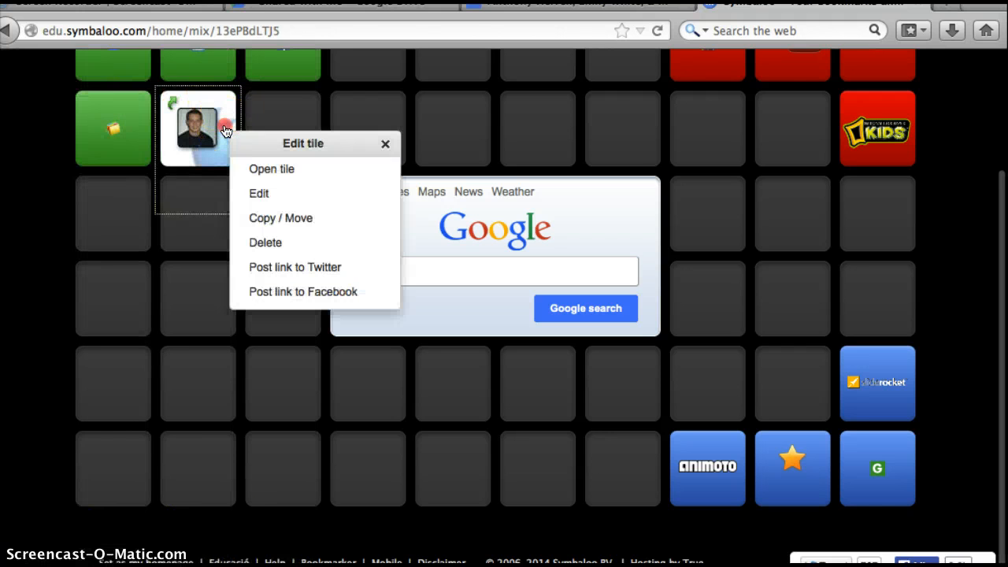
left_click(250, 195)
left_click(268, 280)
left_click(277, 512)
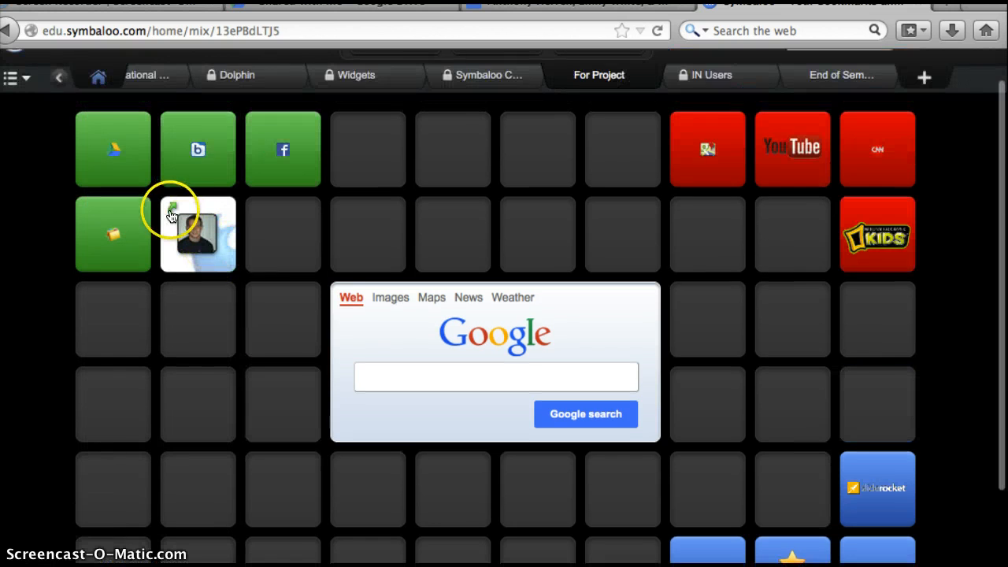
Share the For Project webmix publicly in the gallery, keeping its name and suggested tags
scroll(336, 252, "down", 3)
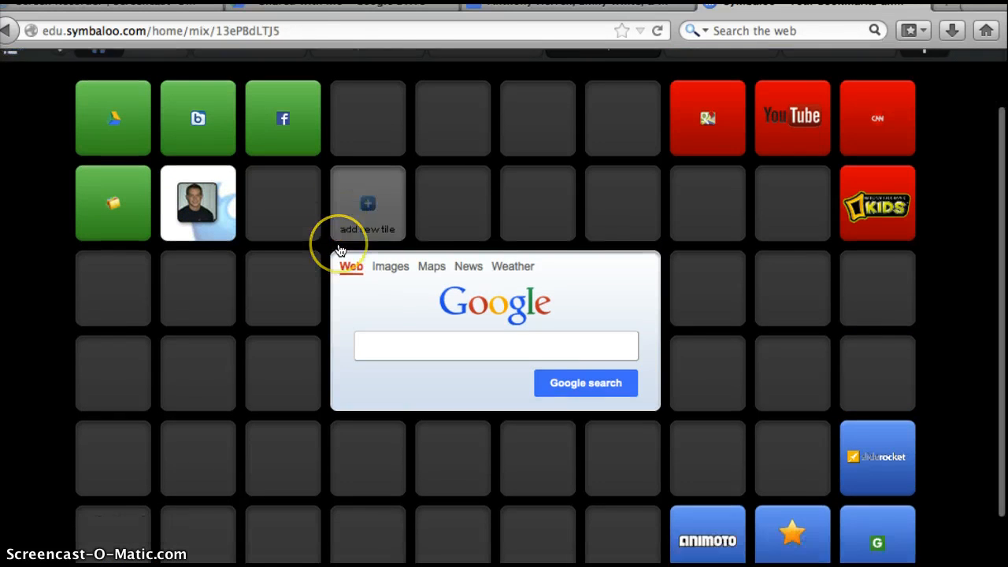
scroll(346, 244, "up", 4)
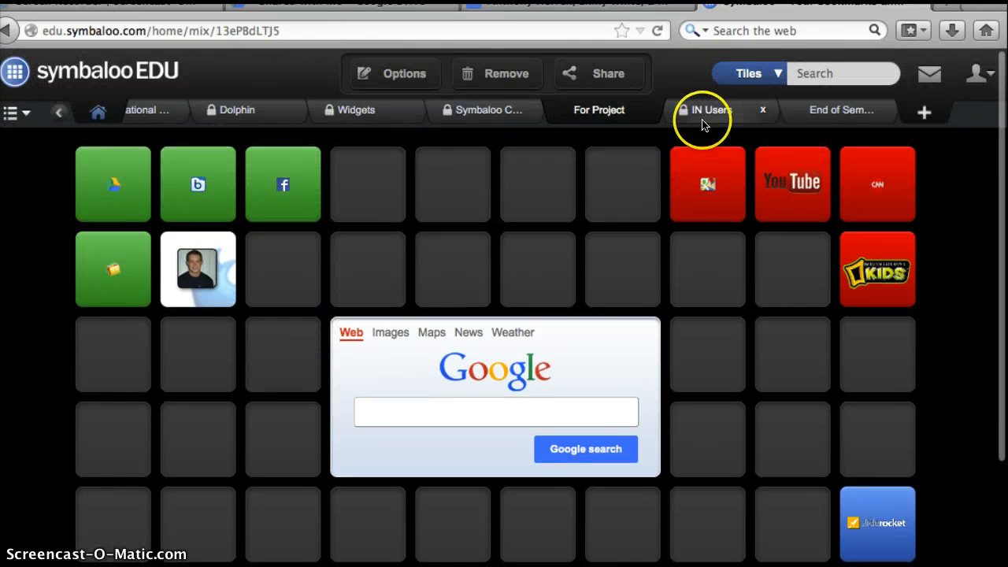
left_click(618, 124)
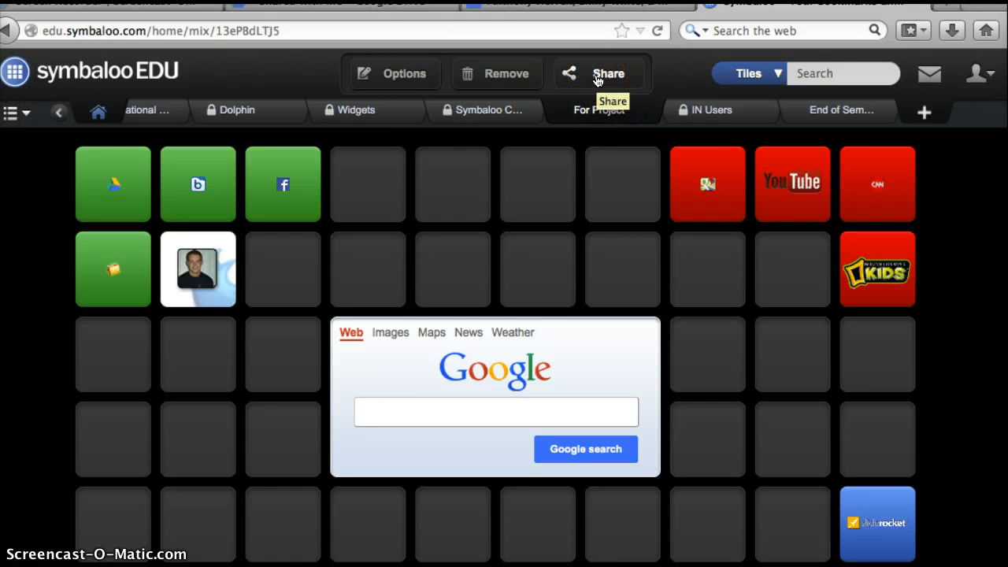
scroll(510, 181, "down", 2)
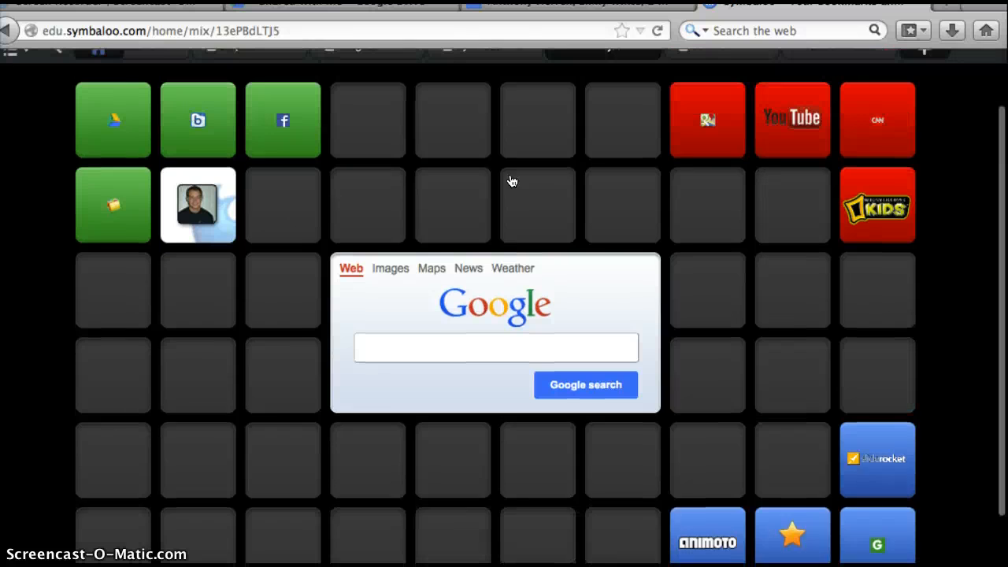
scroll(510, 191, "up", 2)
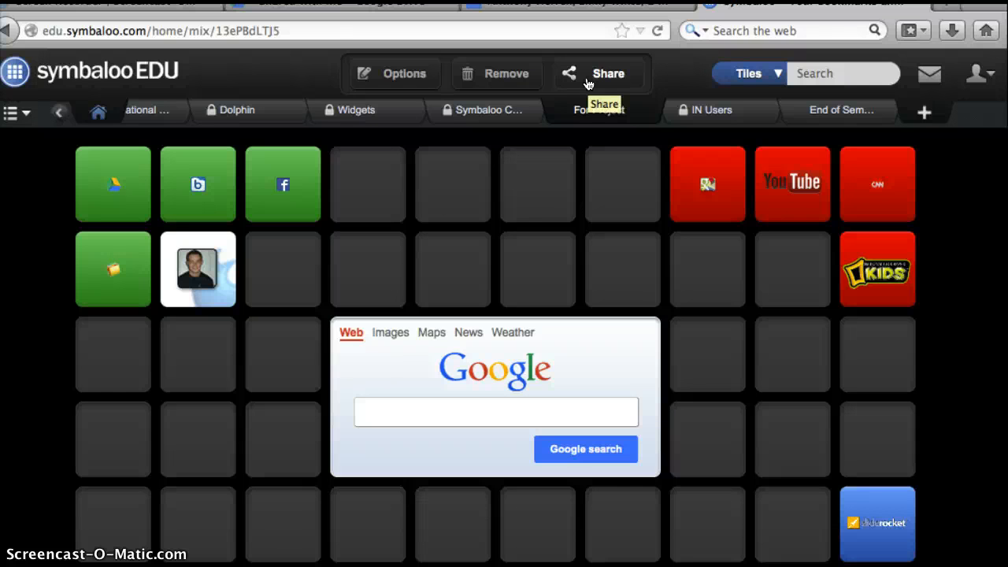
left_click(586, 79)
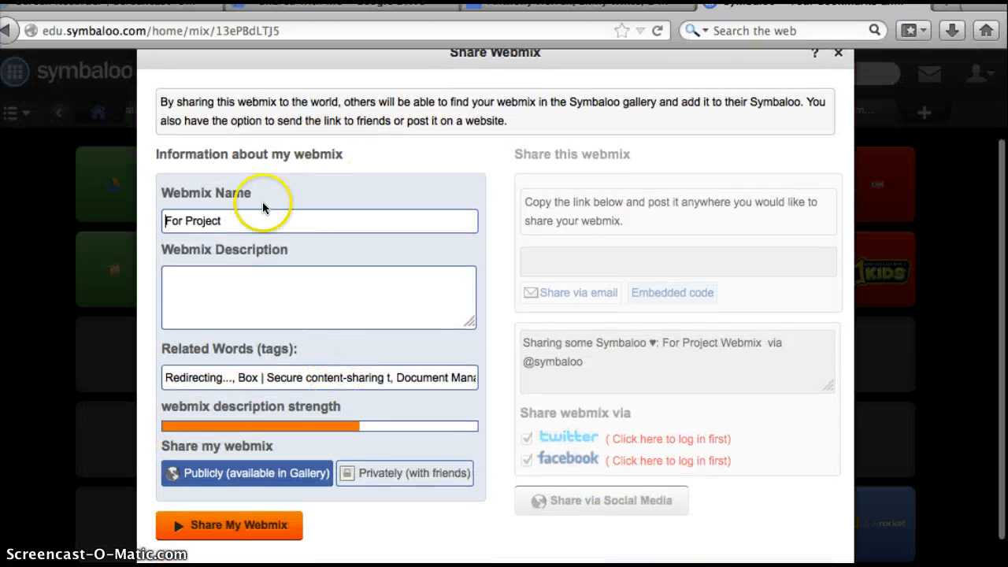
left_click(272, 532)
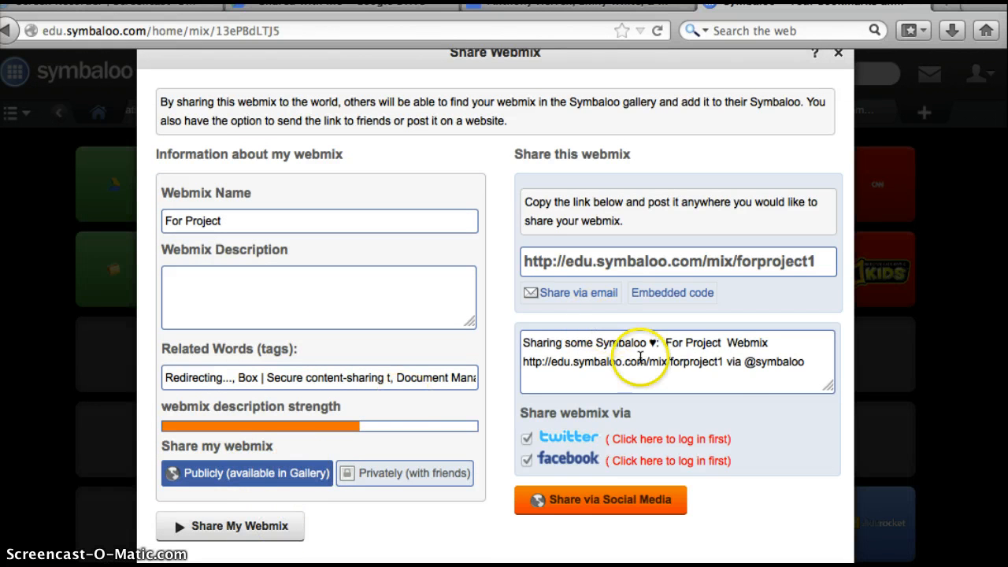
left_click_drag(673, 360, 535, 363)
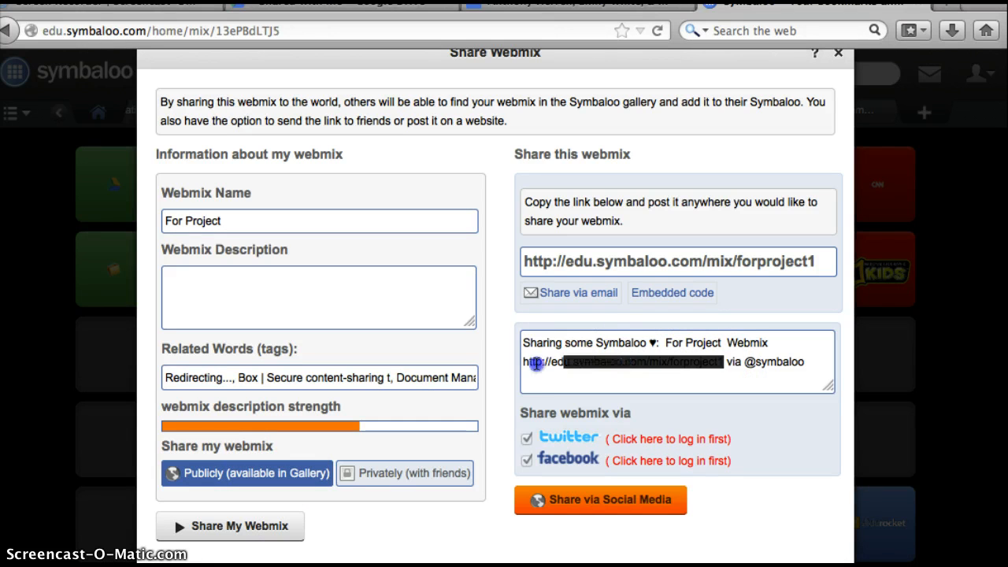
right_click(604, 363)
left_click(634, 426)
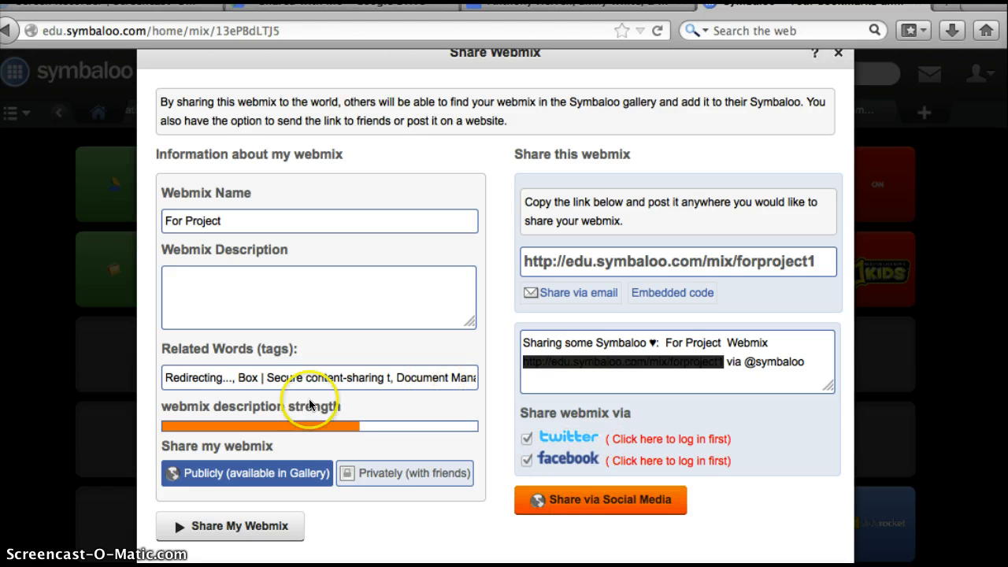
Select the entire link provided for sharing the webmix, and close the Share Webmix dialog
left_click(722, 260)
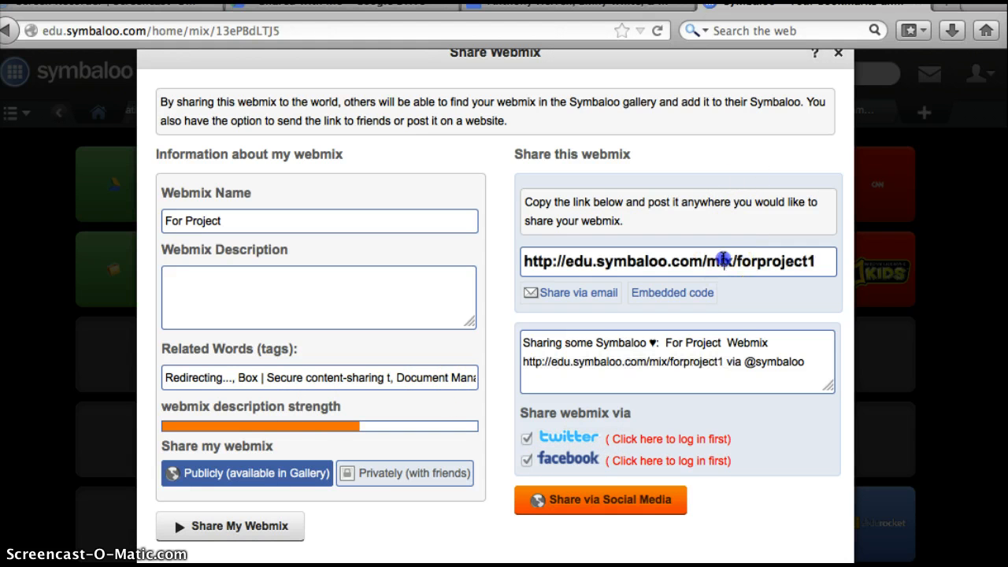
left_click(722, 261)
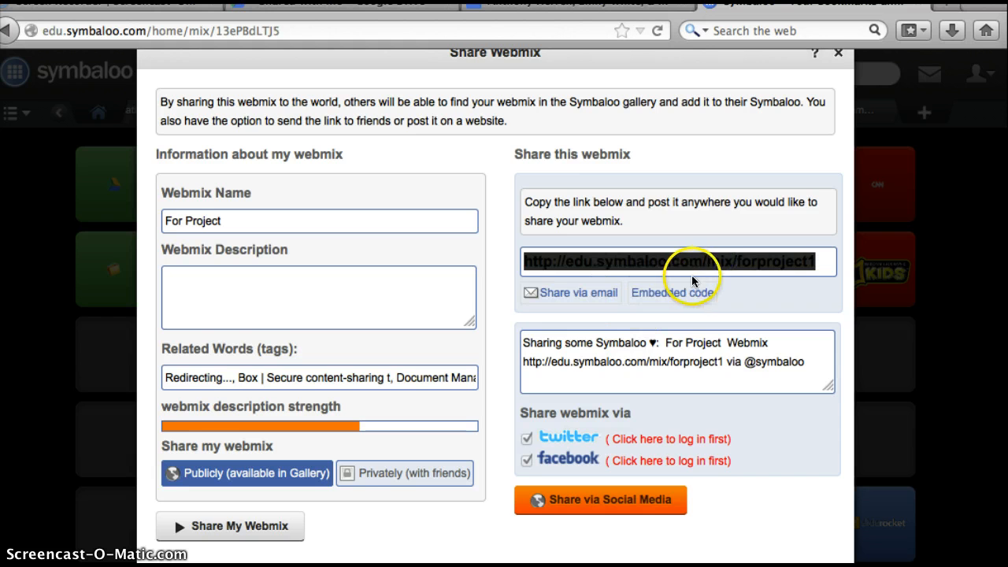
scroll(622, 329, "up", 2)
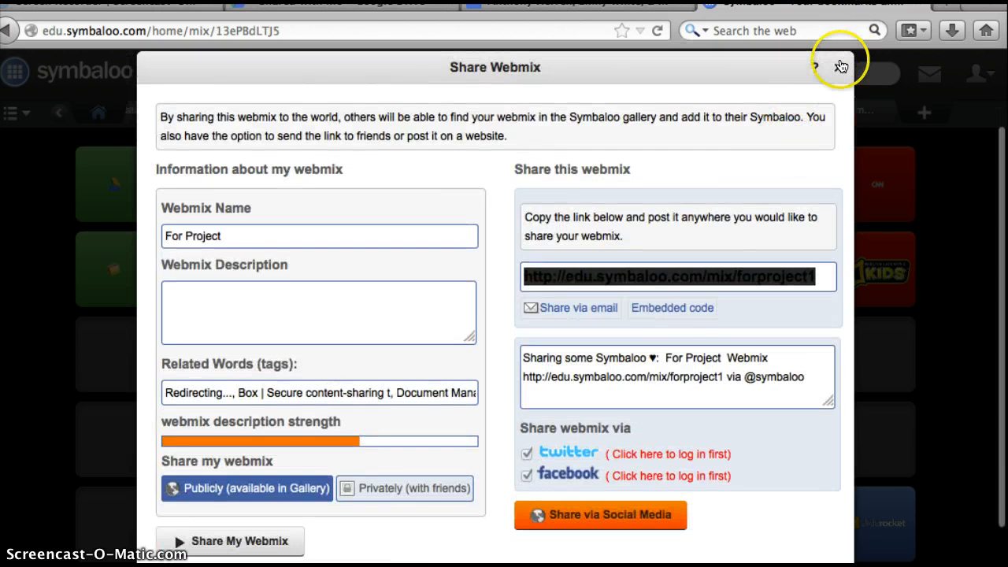
left_click(839, 66)
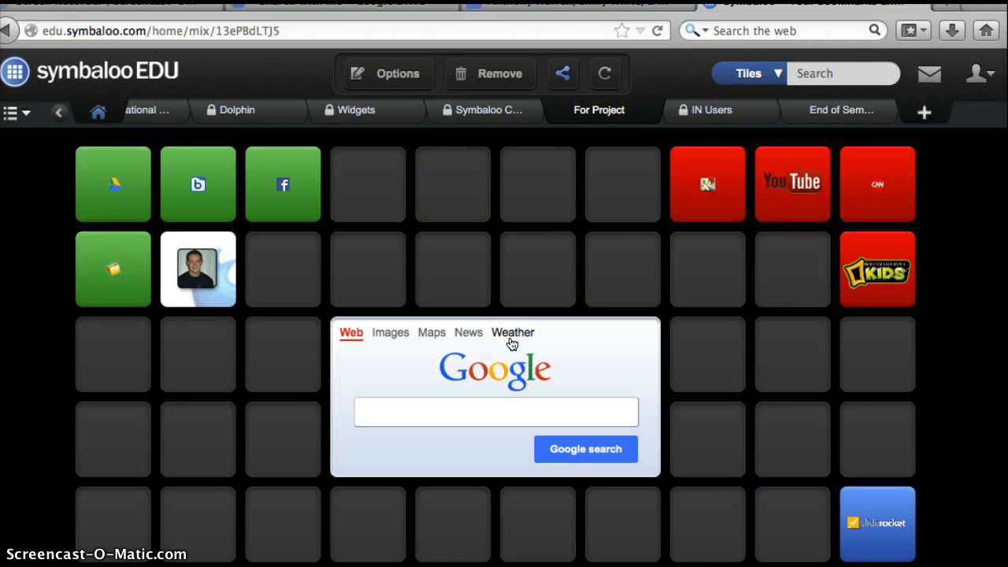
left_click(591, 204)
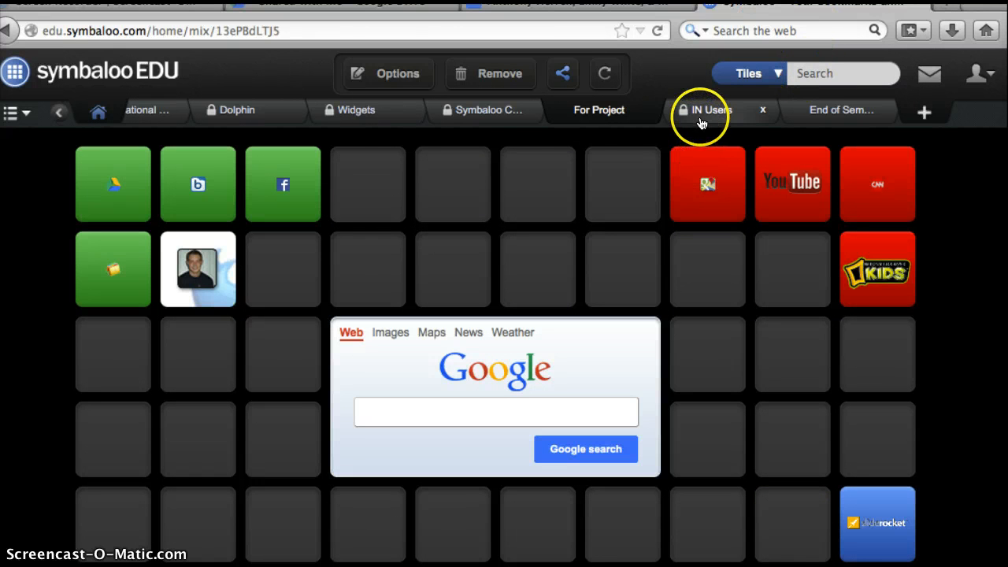
Open the Indiana users webmix from the Symbaloo certified users map, and open the last listed educator's profile
left_click(475, 119)
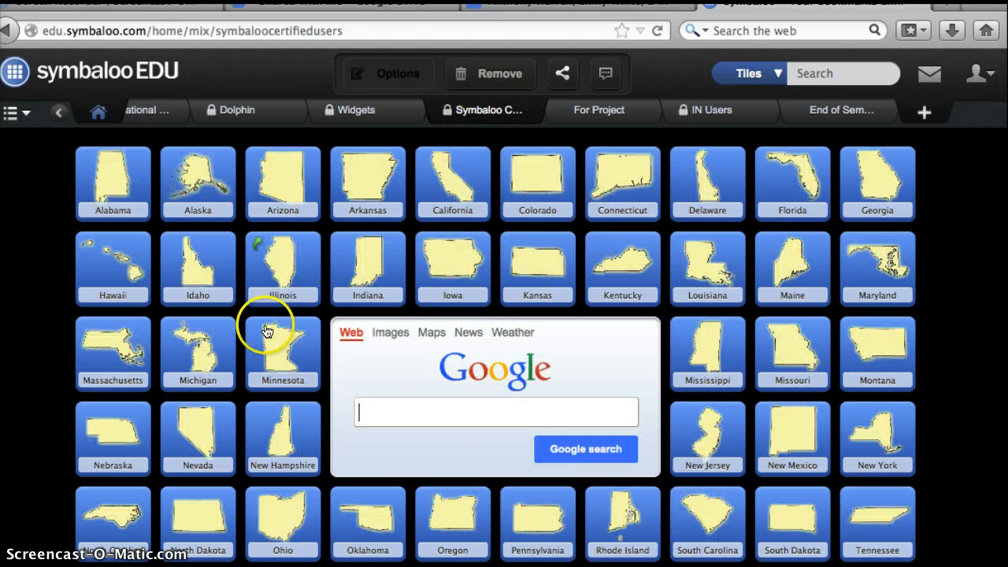
scroll(265, 331, "down", 1)
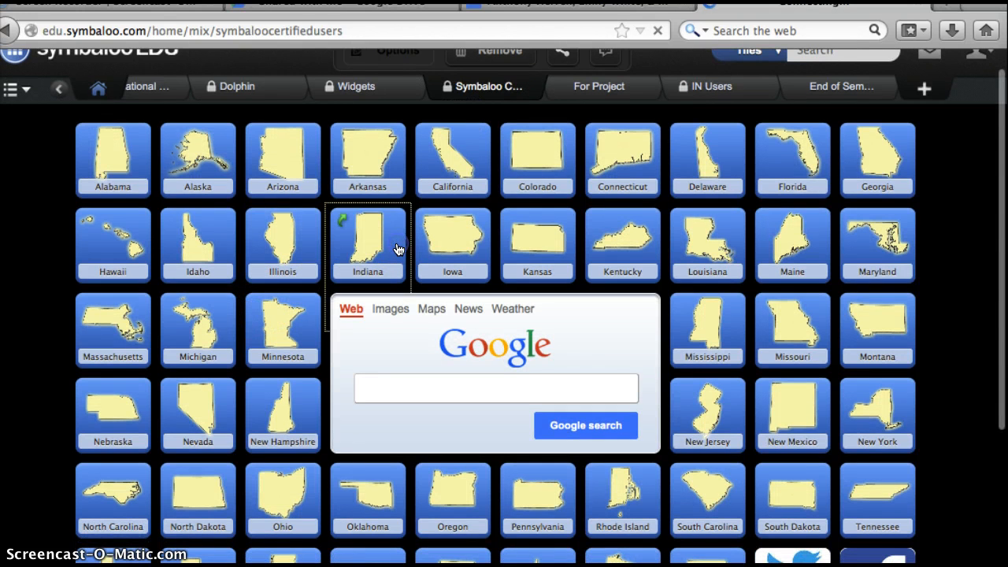
left_click(398, 250)
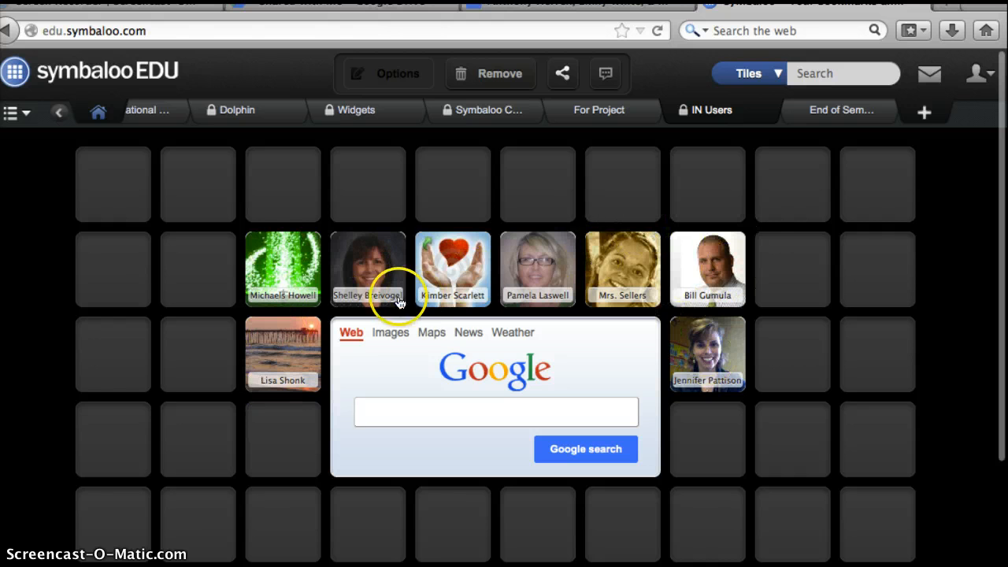
left_click(722, 389)
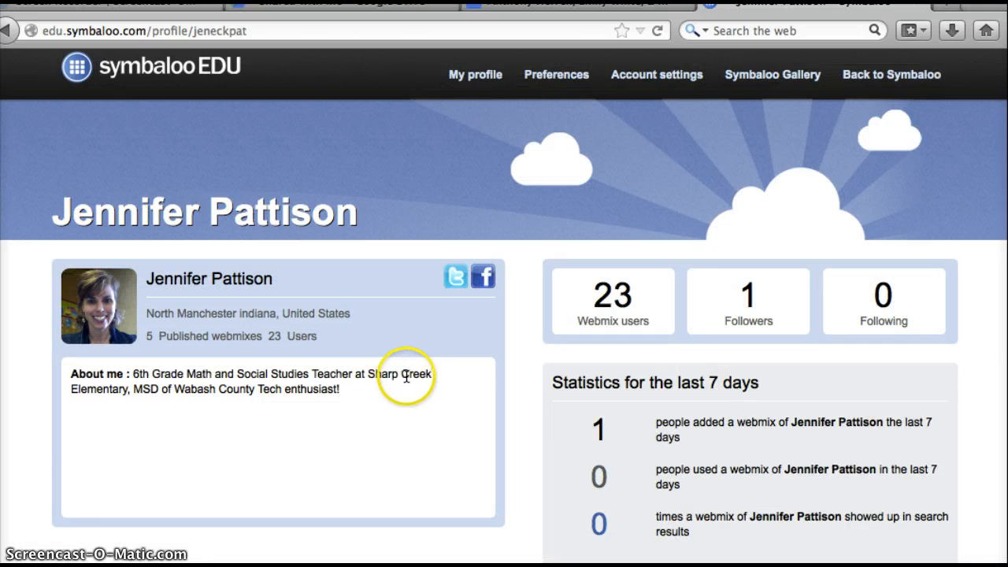
Examine the educator's profile details, statistics and published webmixes, including Sochi Winter, A. American and MSDWC DCR
scroll(406, 376, "down", 5)
scroll(407, 376, "up", 3)
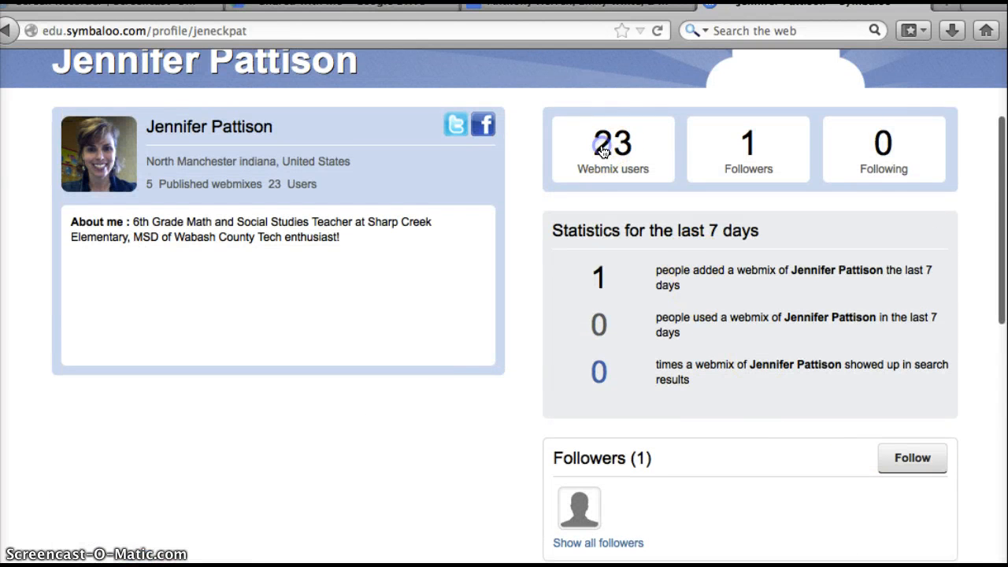
scroll(443, 271, "up", 2)
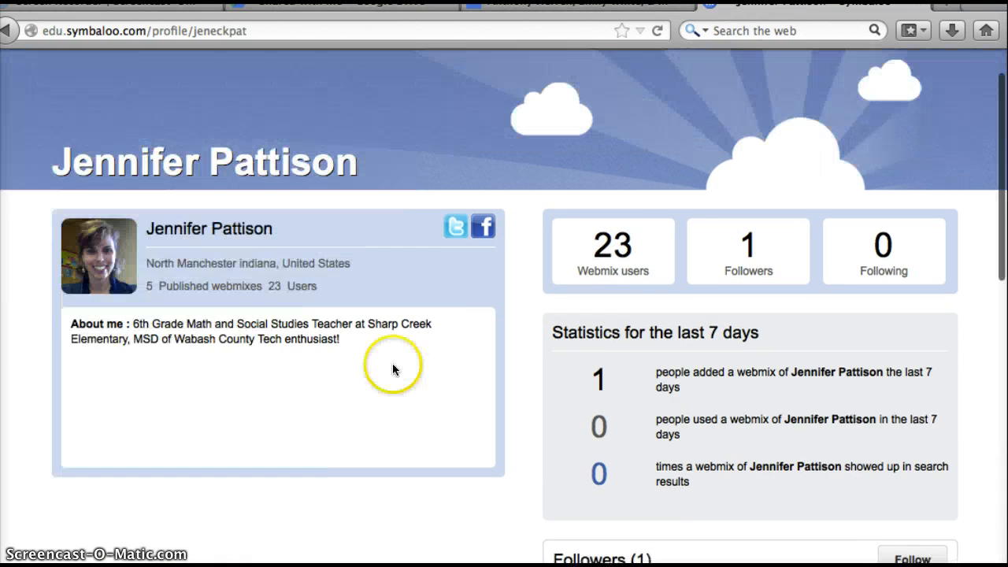
scroll(392, 366, "down", 5)
scroll(393, 368, "down", 4)
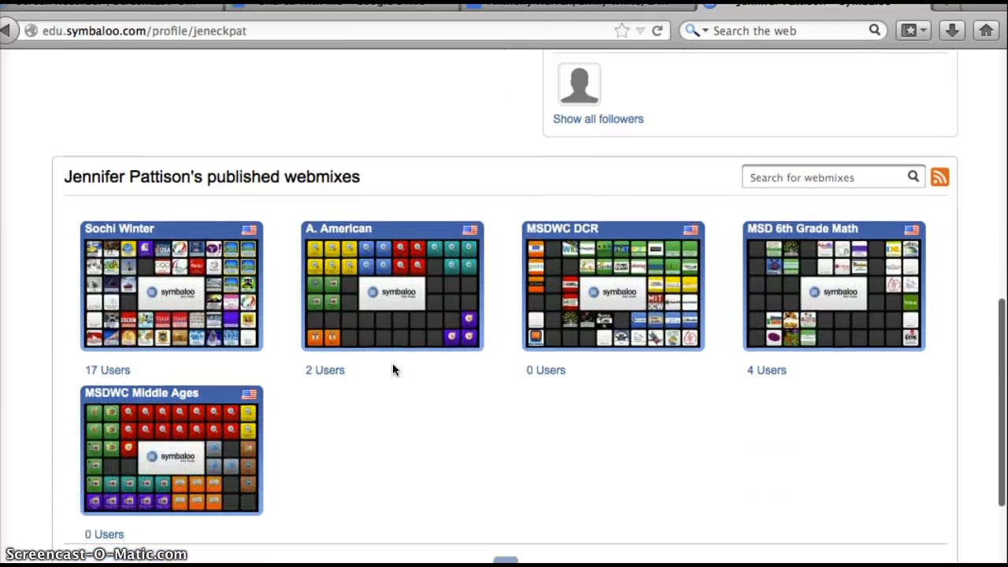
mouse_move(201, 320)
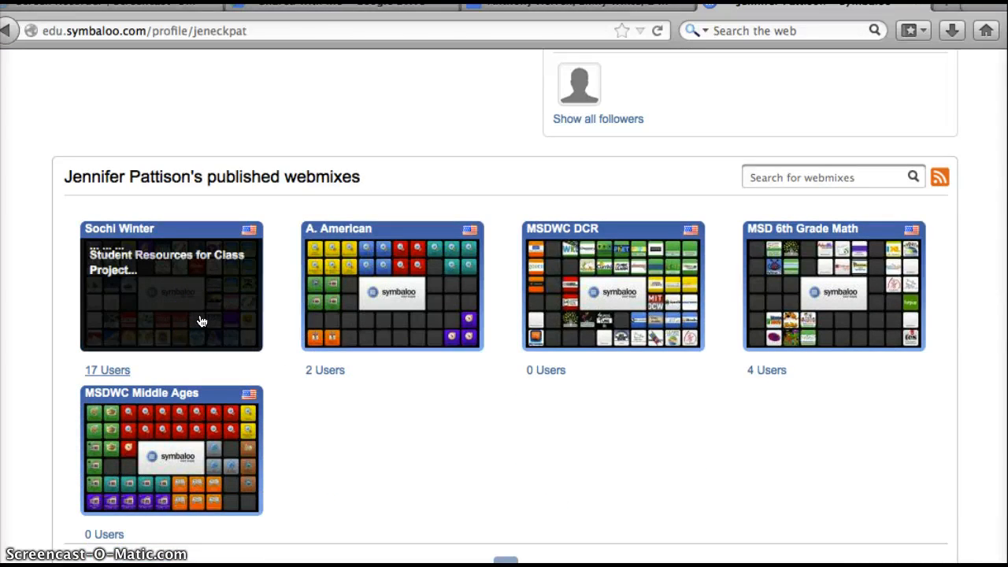
mouse_move(556, 259)
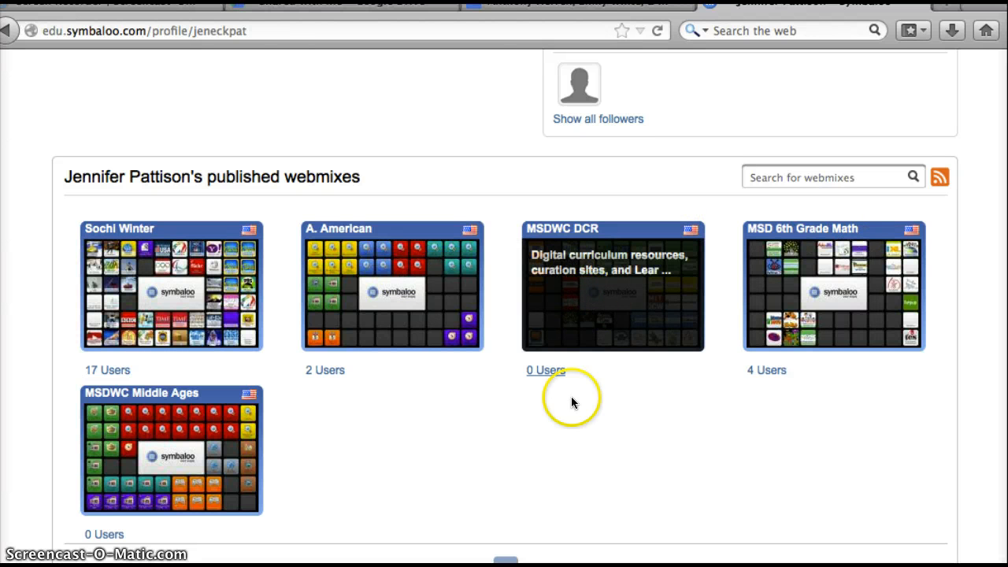
scroll(488, 358, "up", 1)
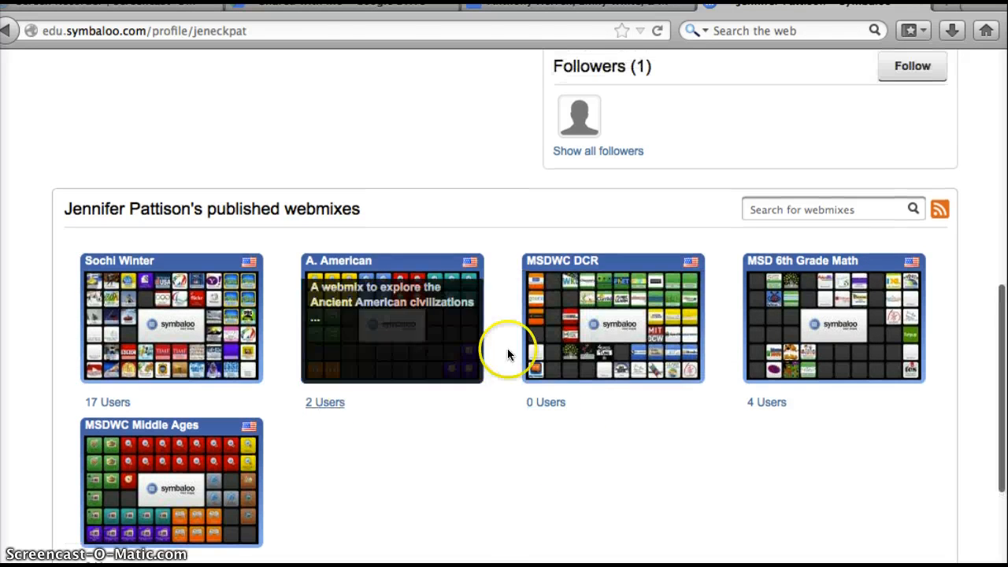
scroll(580, 344, "up", 12)
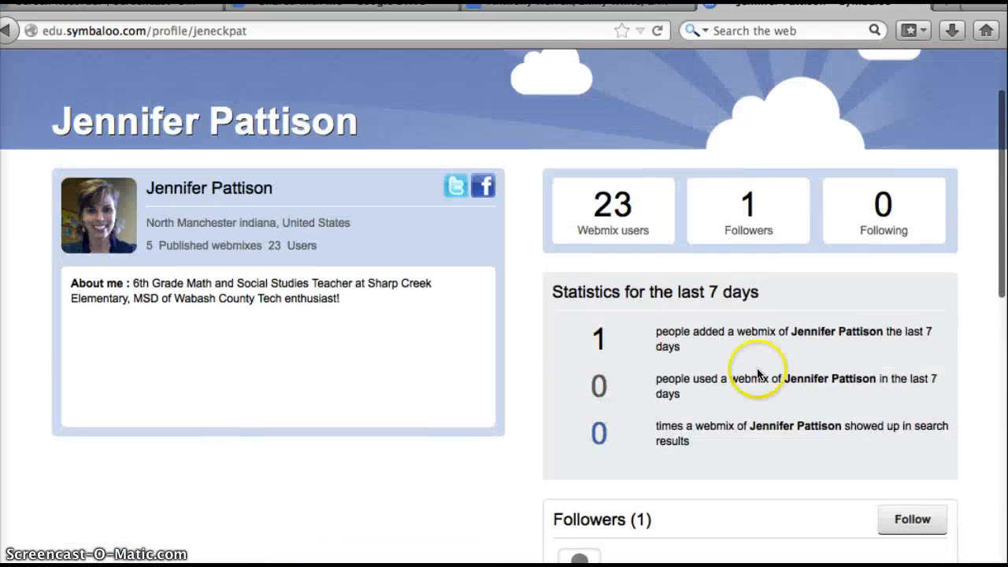
Follow the educator and open the published MSDWC DCR webmix
scroll(758, 374, "down", 8)
left_click(899, 271)
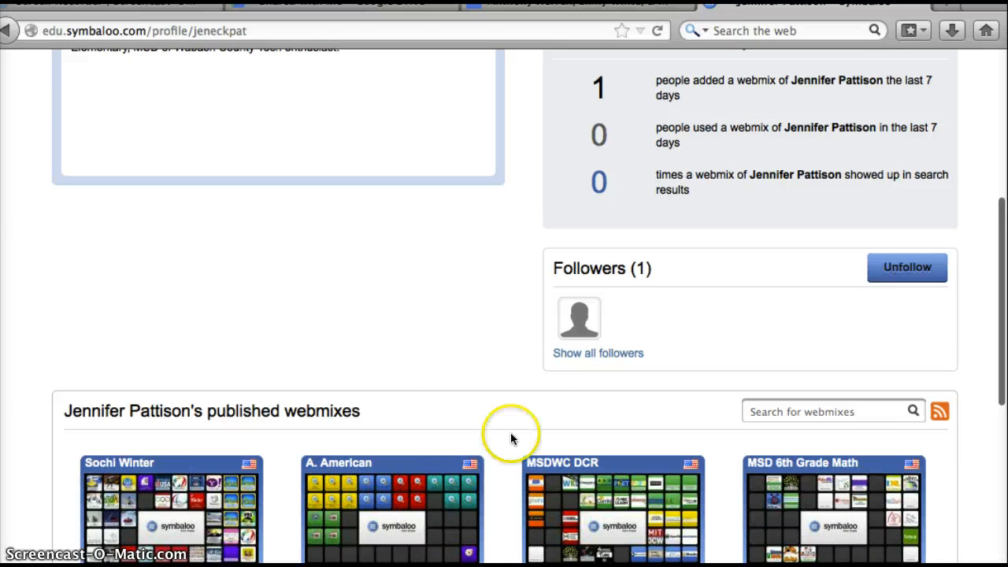
scroll(472, 410, "down", 5)
left_click(567, 386)
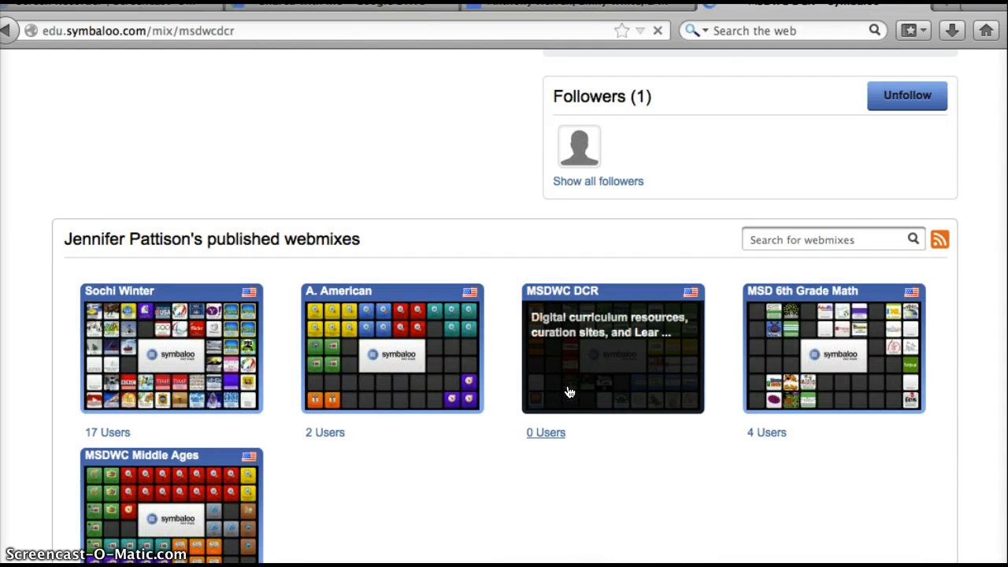
Look over the resource tiles in the MSDWC DCR webmix and add the webmix to the account
scroll(409, 416, "down", 5)
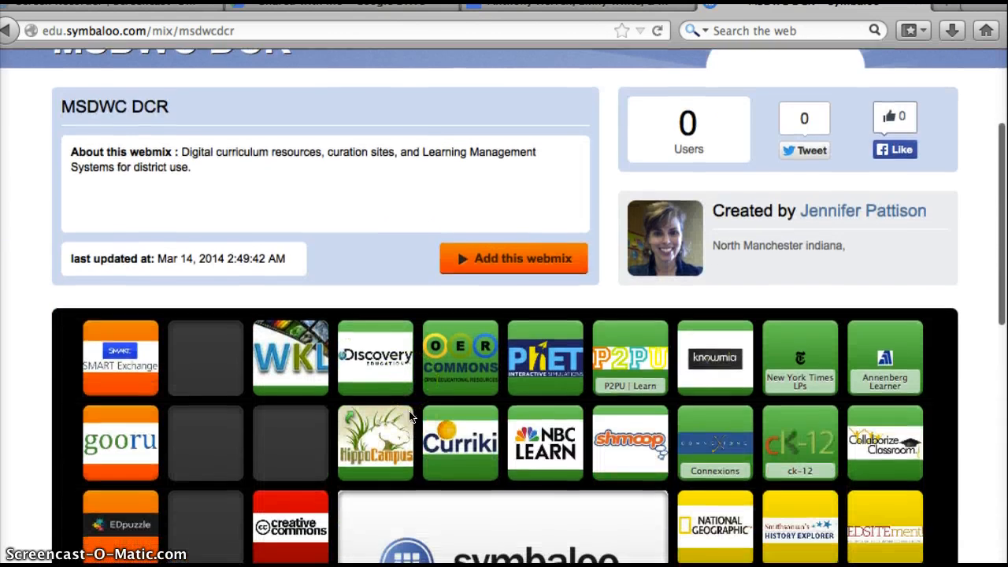
scroll(410, 416, "down", 7)
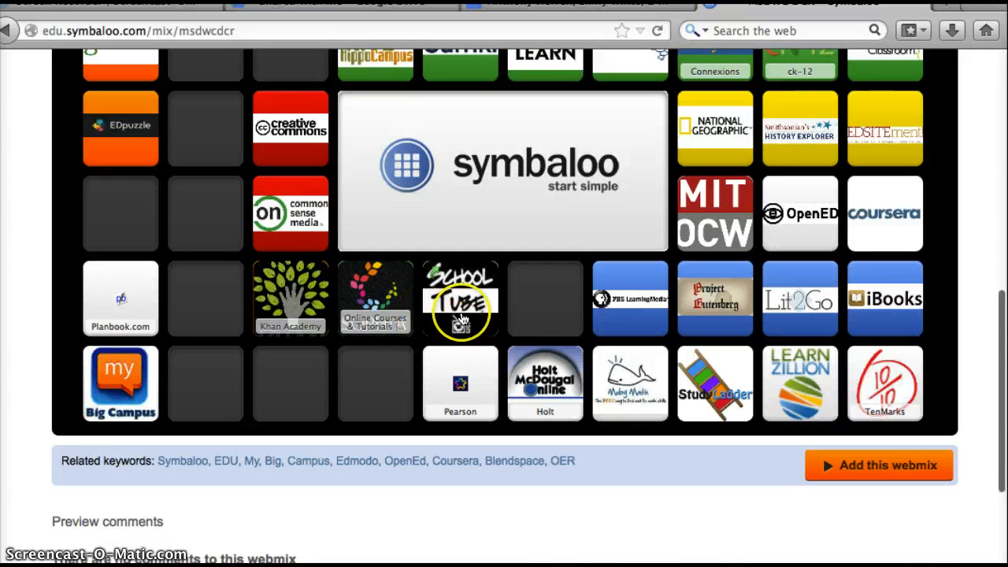
scroll(338, 358, "up", 6)
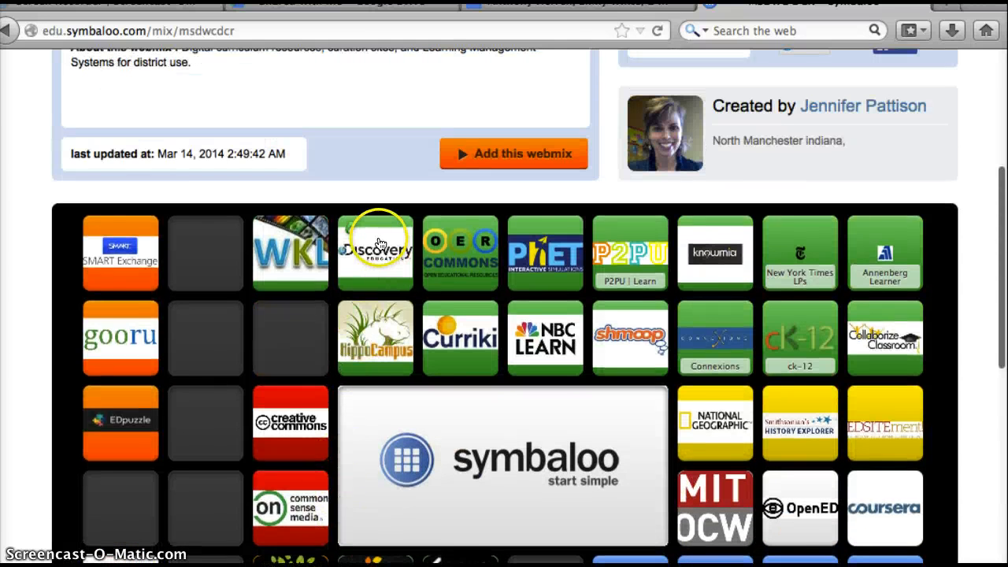
scroll(378, 243, "up", 3)
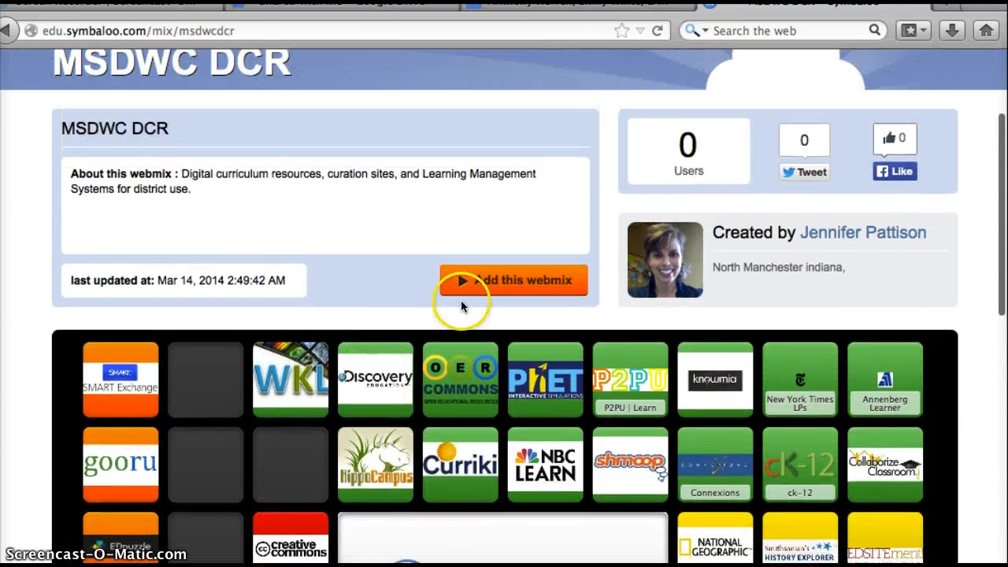
left_click(466, 282)
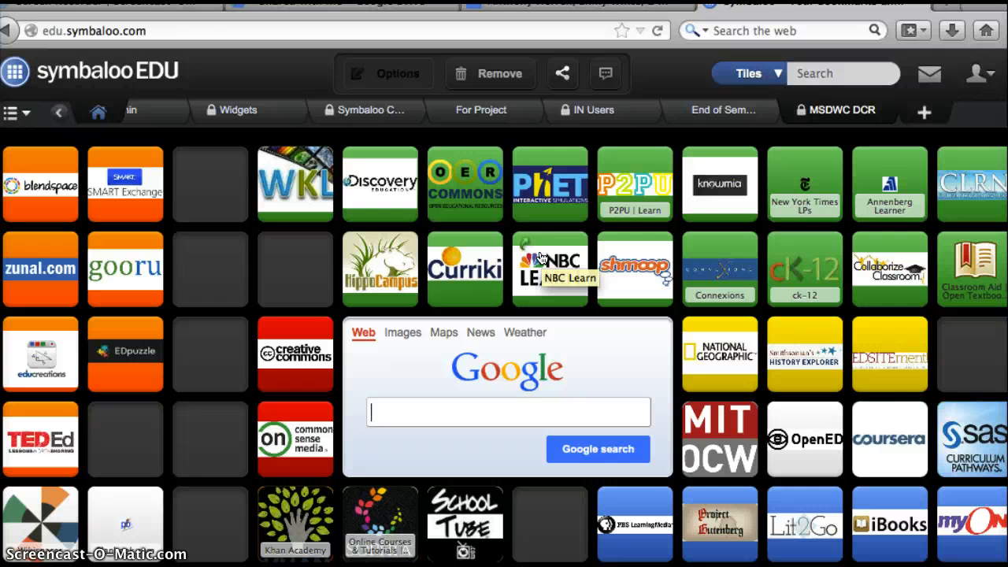
Return to the For Project webmix and review its green, red and blue tile groups
left_click(488, 108)
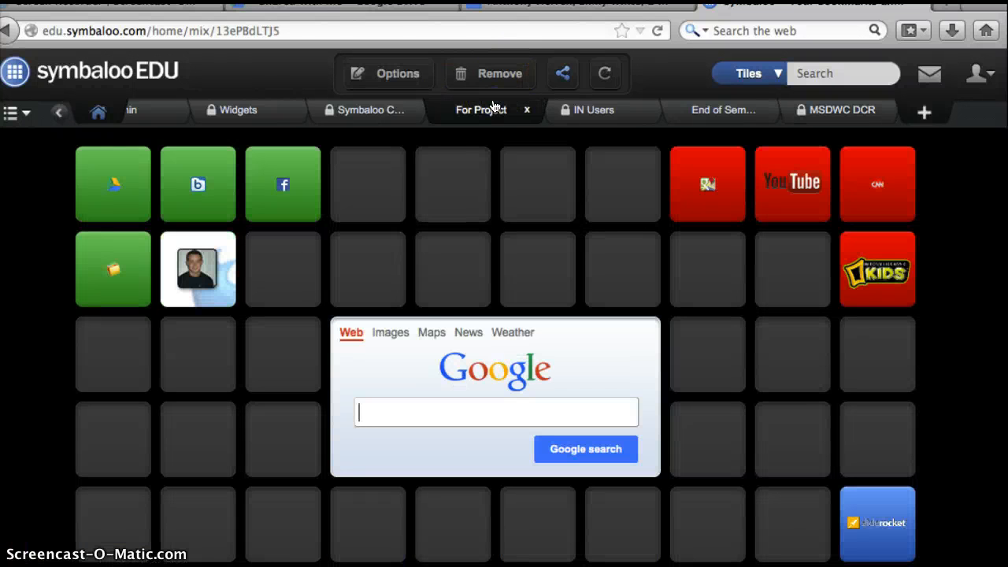
scroll(551, 292, "down", 3)
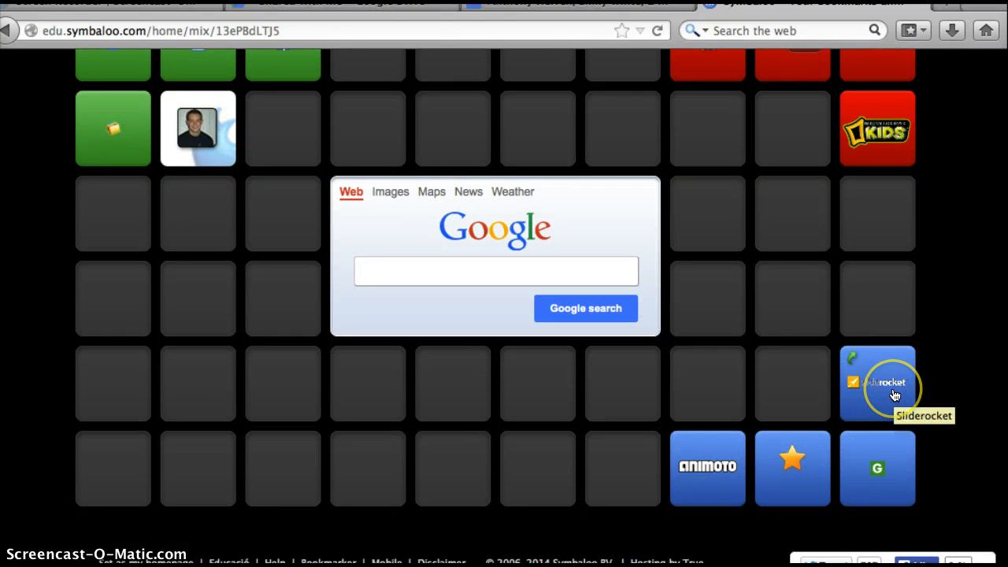
scroll(807, 326, "up", 1)
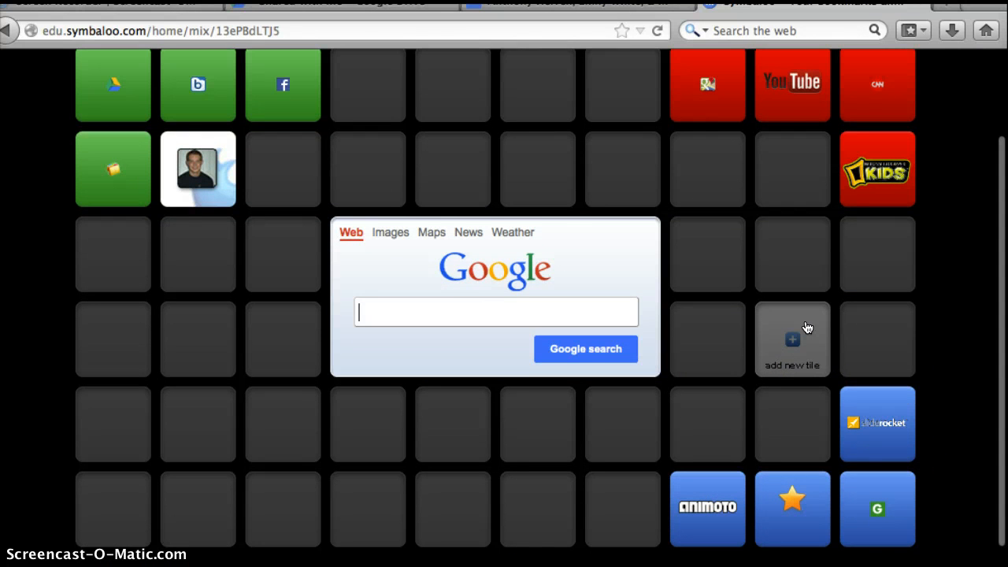
scroll(808, 326, "up", 1)
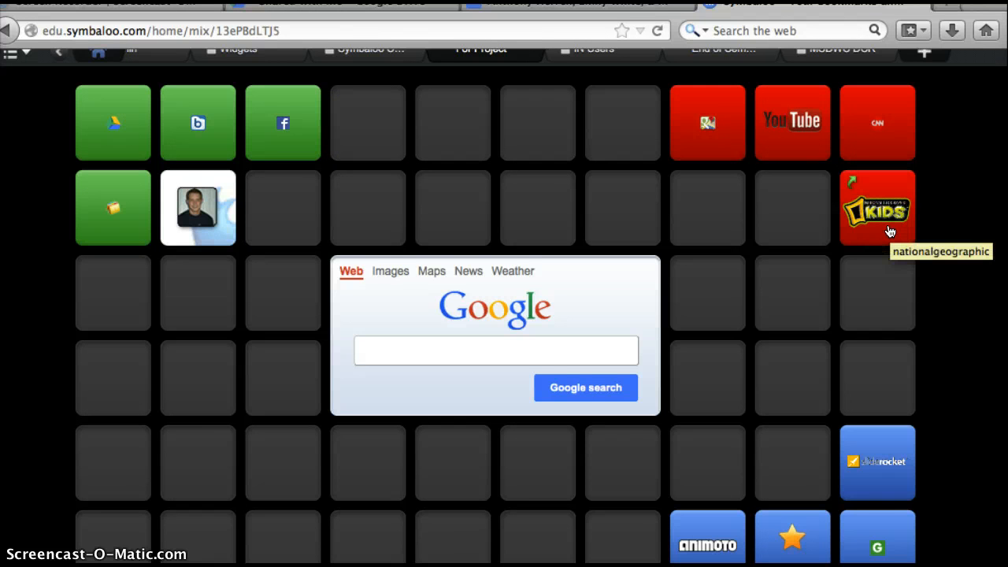
scroll(890, 232, "down", 1)
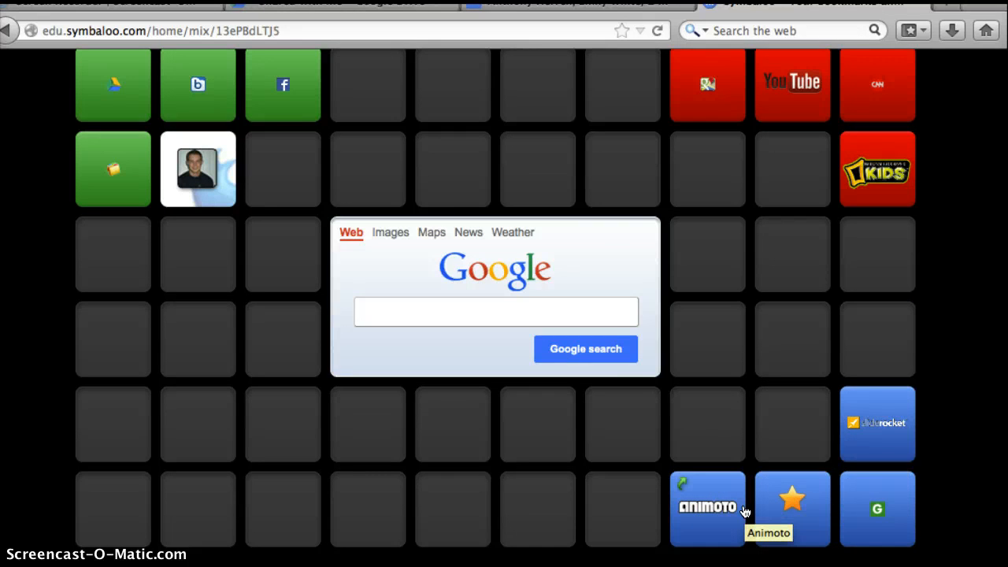
scroll(625, 273, "up", 3)
scroll(625, 274, "down", 1)
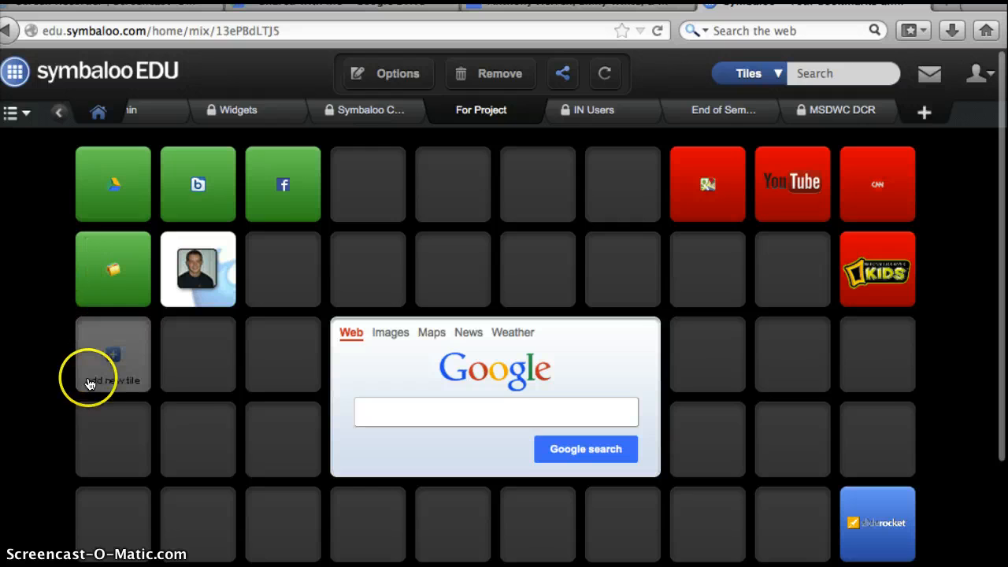
scroll(90, 383, "down", 2)
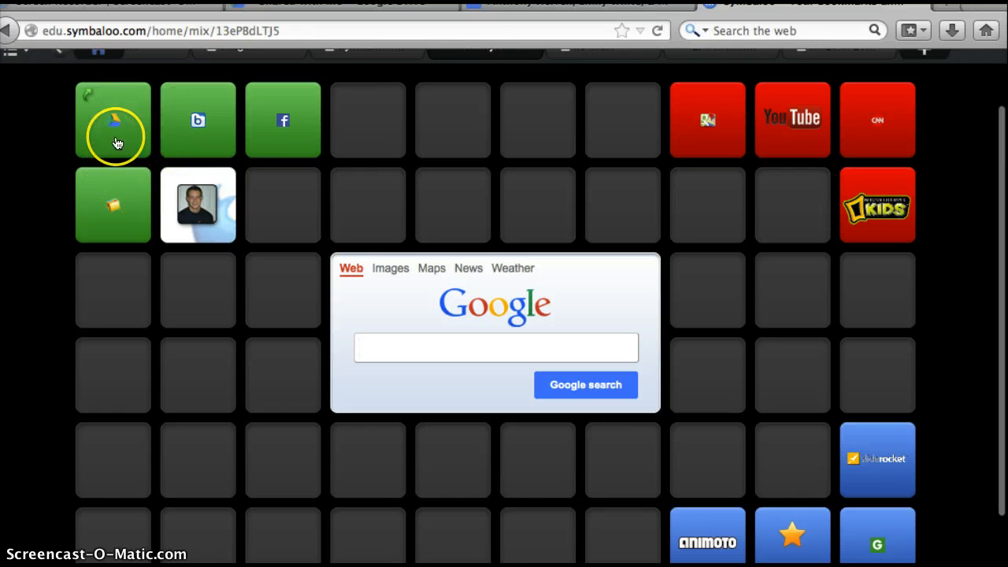
scroll(349, 344, "down", 2)
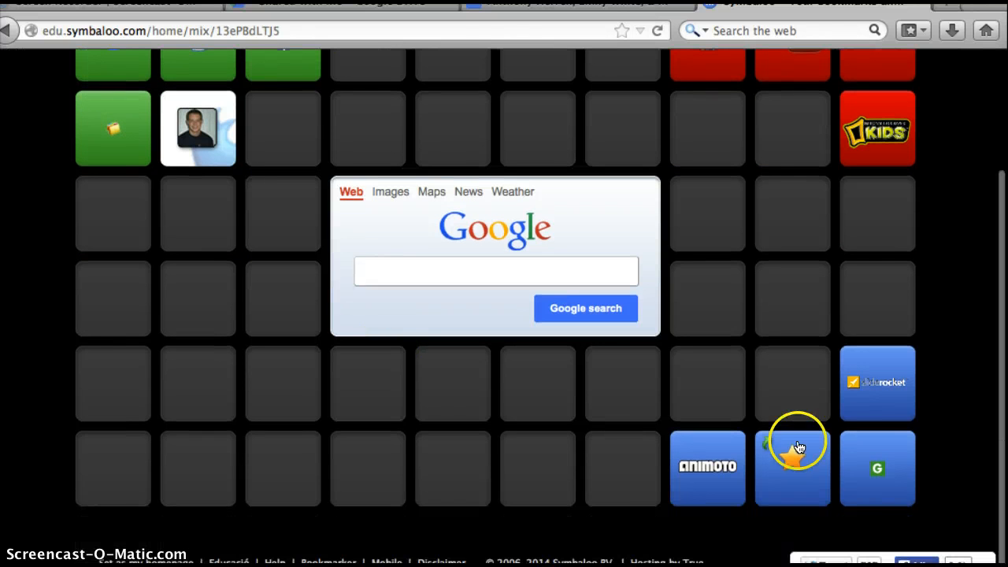
scroll(740, 478, "up", 2)
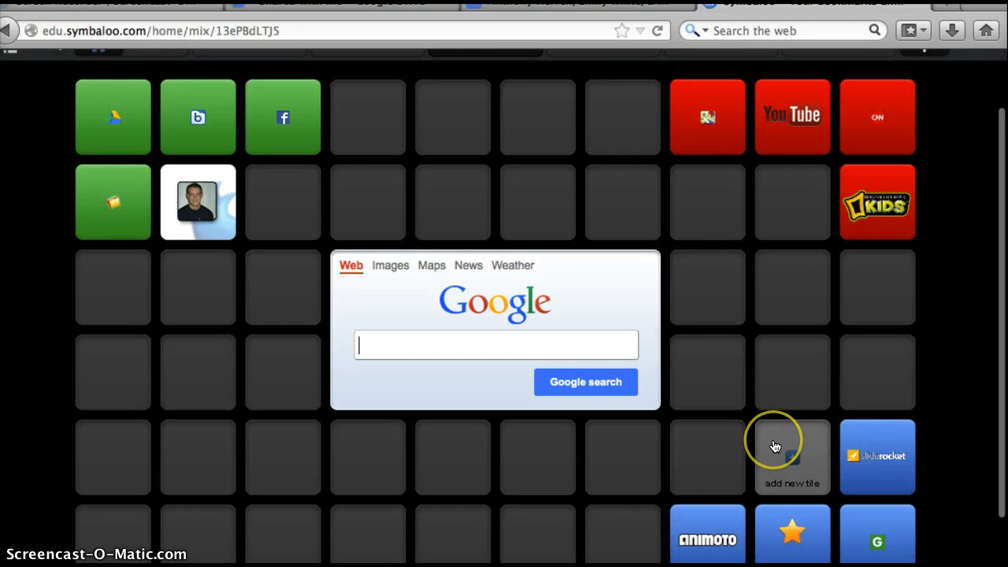
Open the Glogster site from its blue tile in the For Project webmix, and close the site
scroll(778, 445, "down", 2)
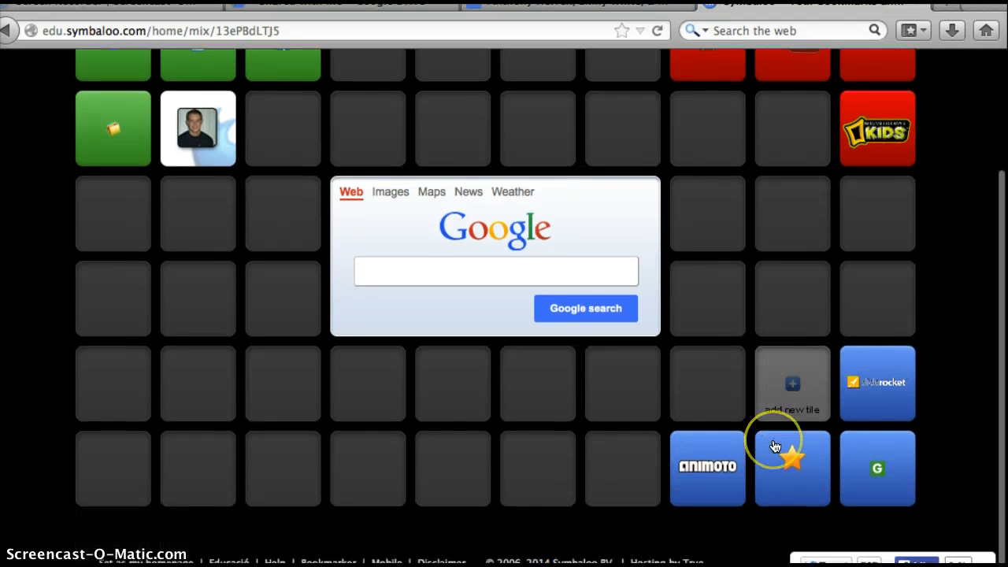
left_click(873, 462)
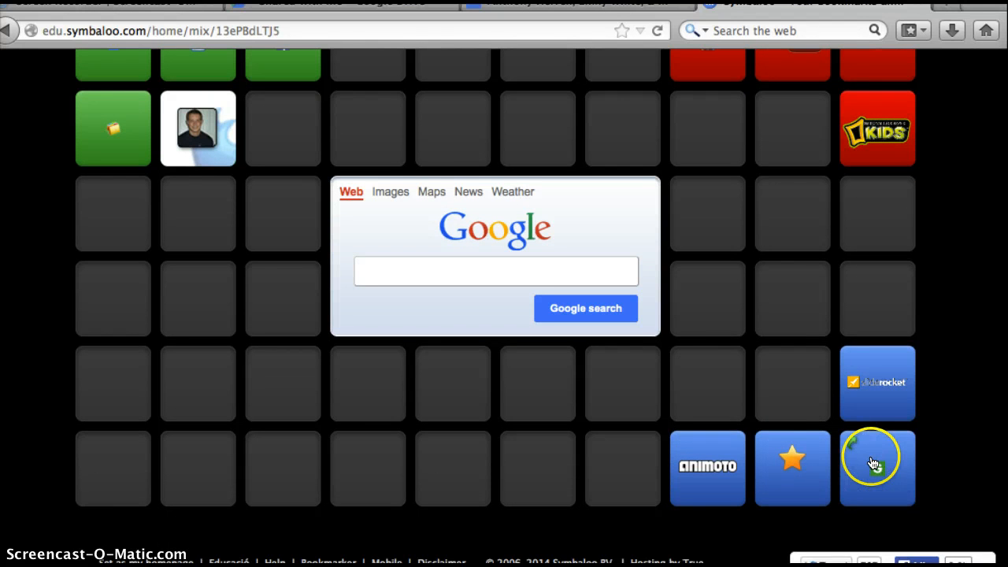
left_click_drag(873, 463, 846, 448)
left_click(864, 513)
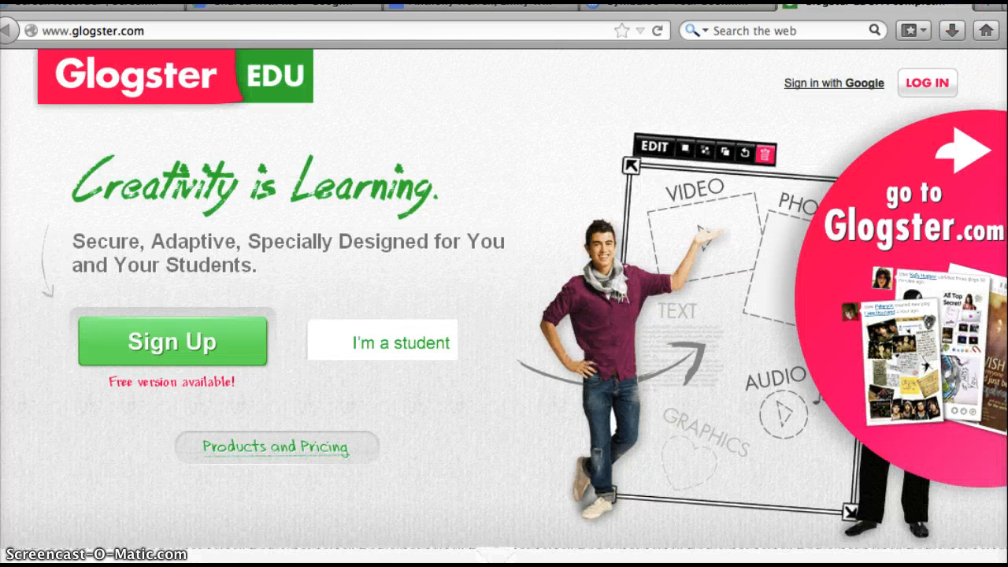
left_click(960, 5)
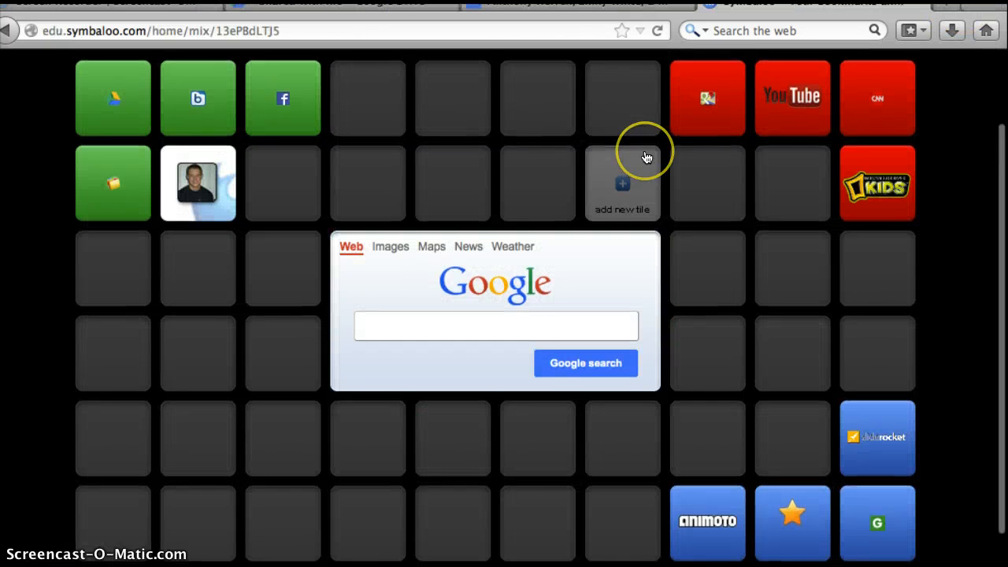
Search the web for "recycling system" from the For Project webmix's Google search box, using the suggested query
scroll(646, 157, "up", 3)
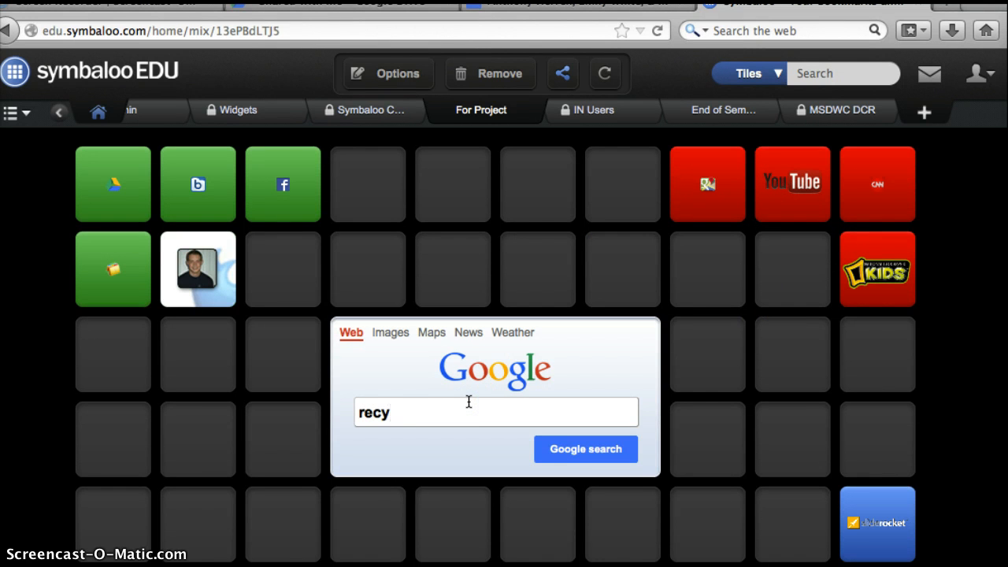
type("clin")
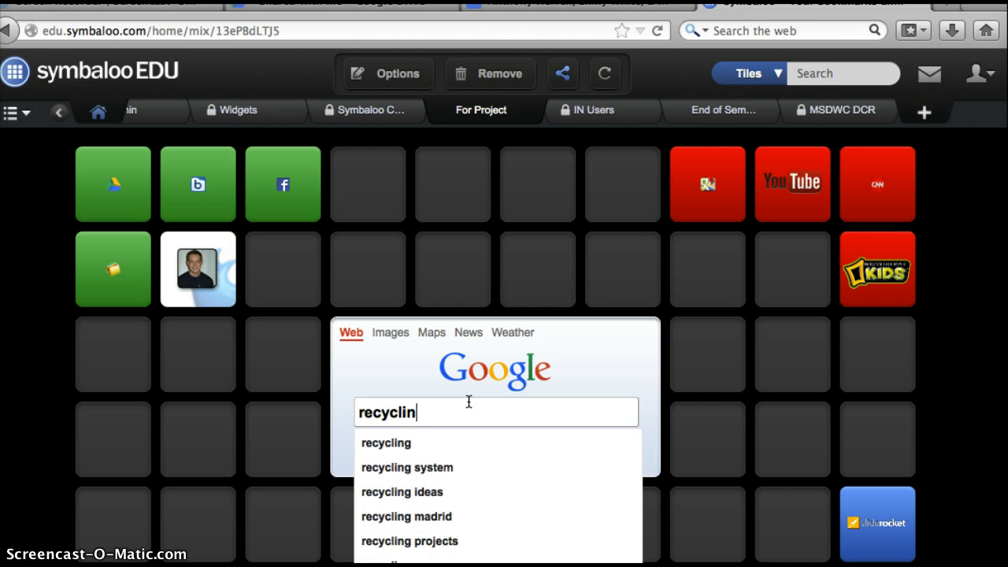
type("g")
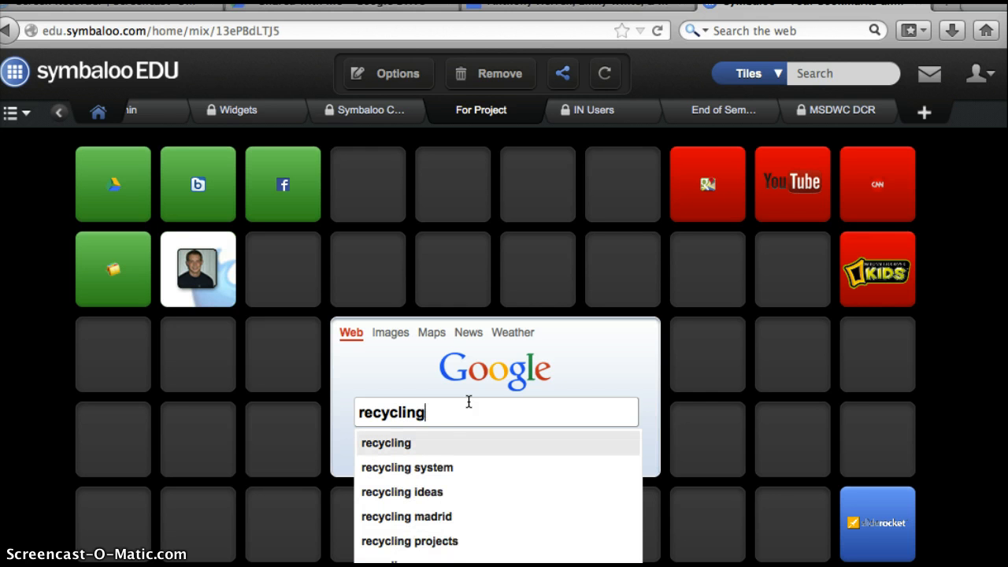
key("Down")
key("Return")
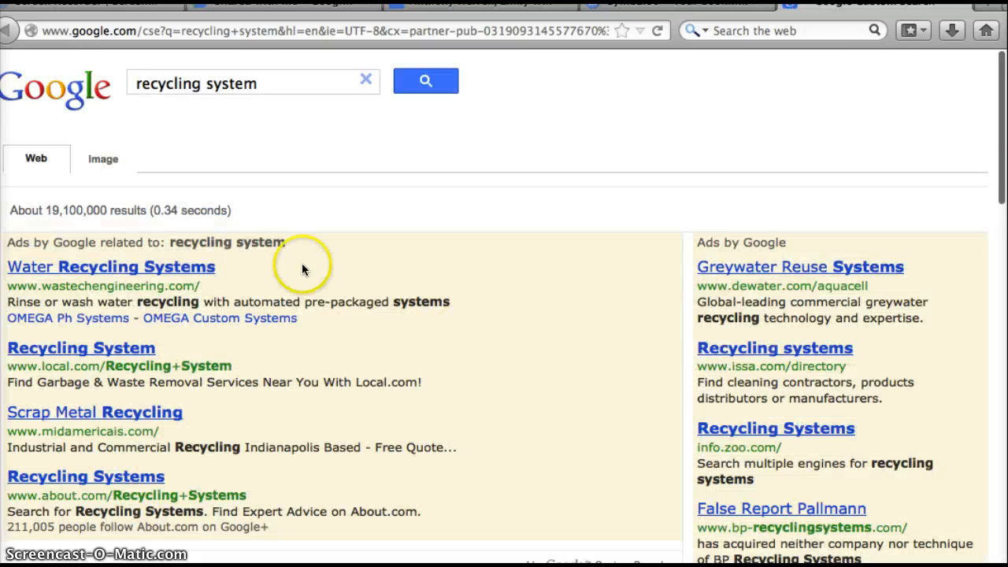
Switch the "recycling system" search to image results and open the HowStuffWorks page behind the blue recycling bin picture
scroll(168, 265, "down", 5)
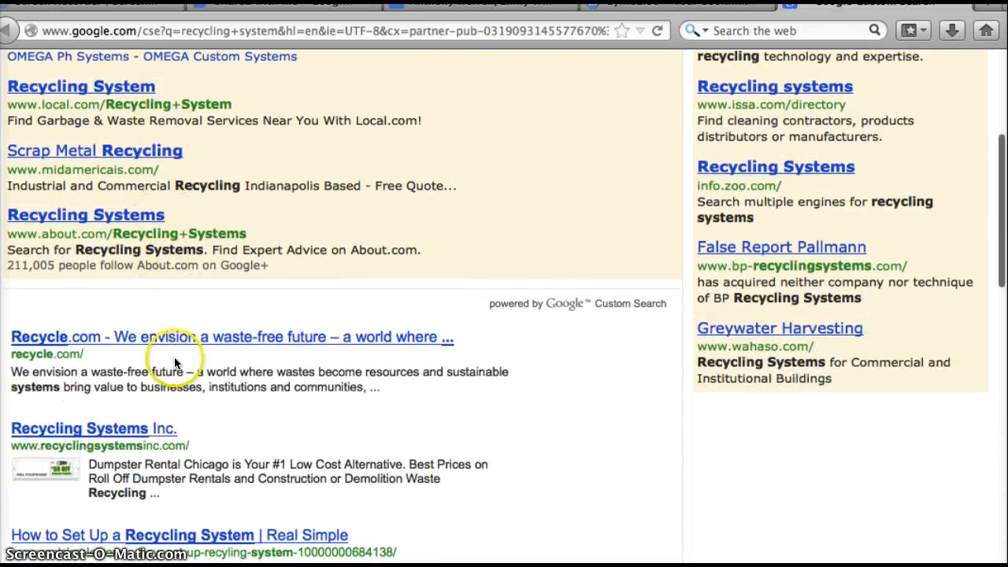
scroll(175, 296, "up", 5)
left_click(111, 159)
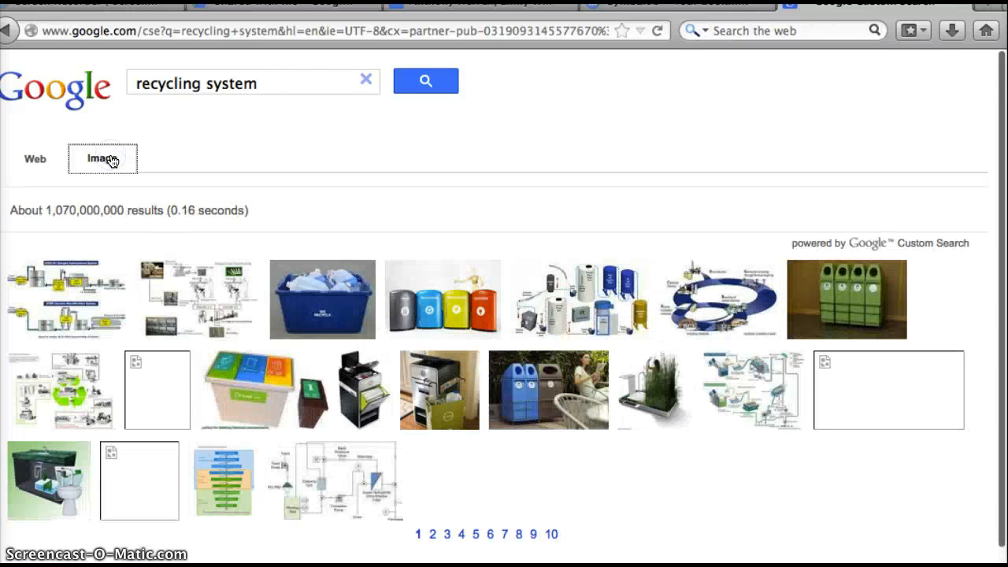
scroll(349, 315, "down", 1)
mouse_move(451, 281)
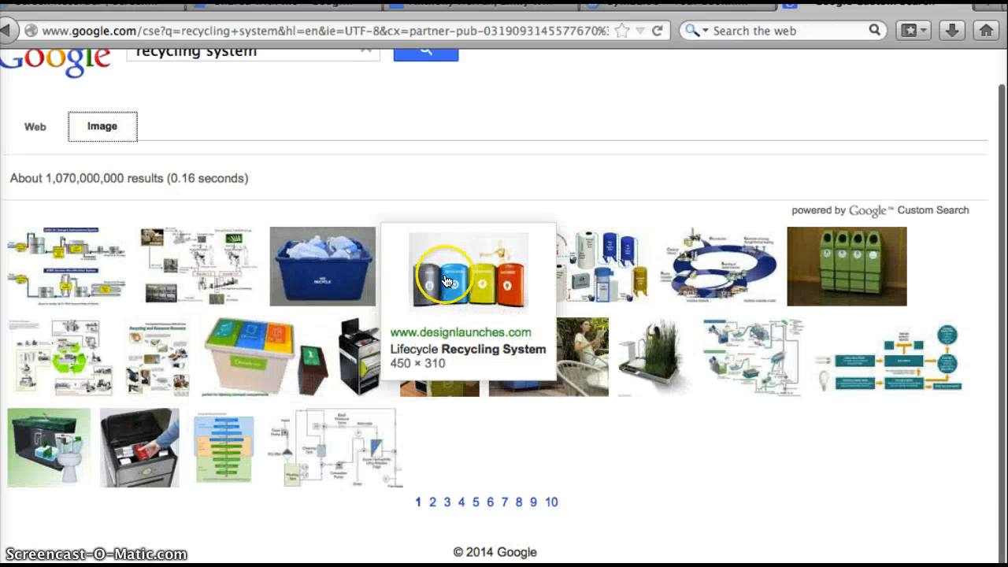
left_click(342, 285)
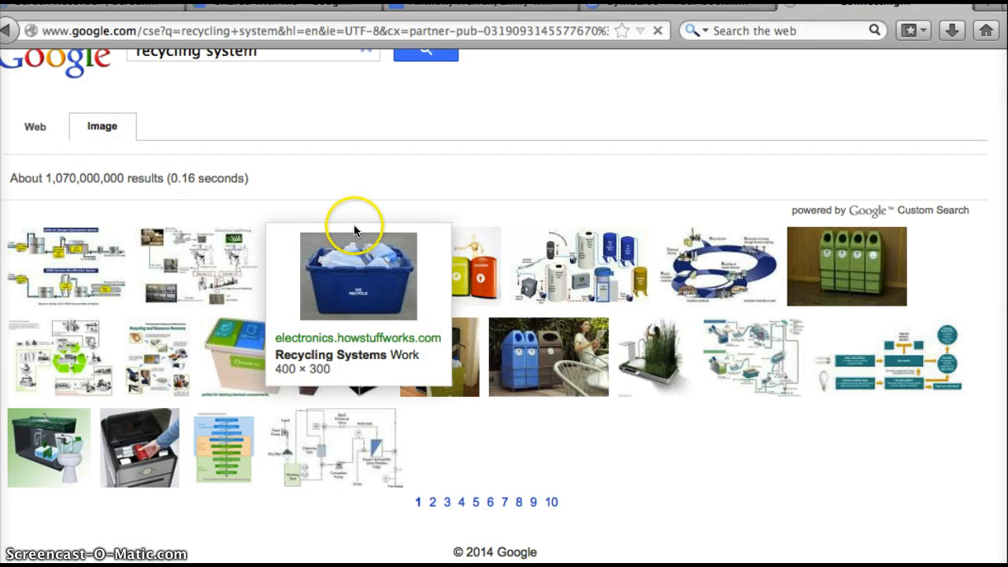
Look through the "How All-in-One Recycling Systems Work" article and copy its web address
scroll(248, 529, "down", 3)
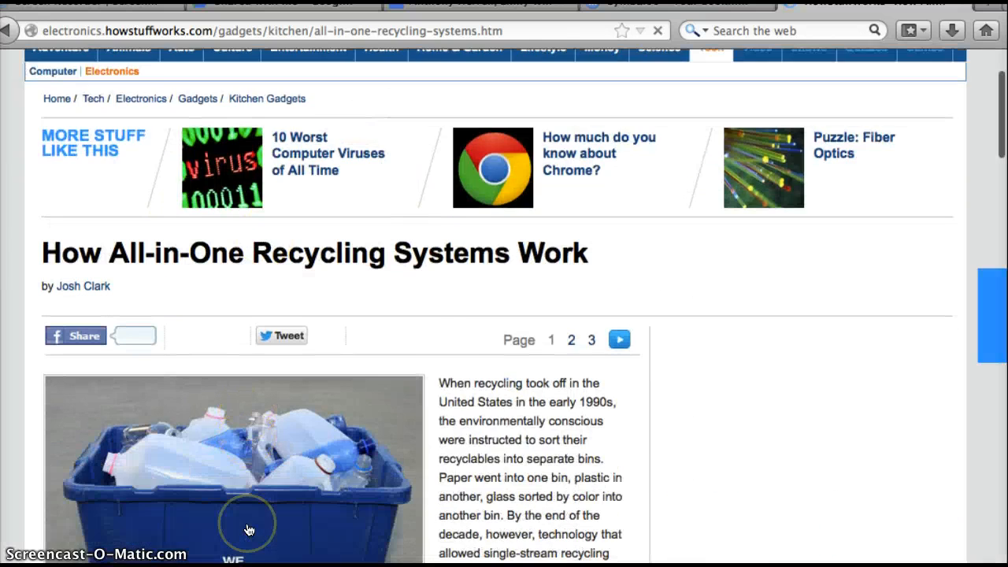
scroll(248, 529, "down", 5)
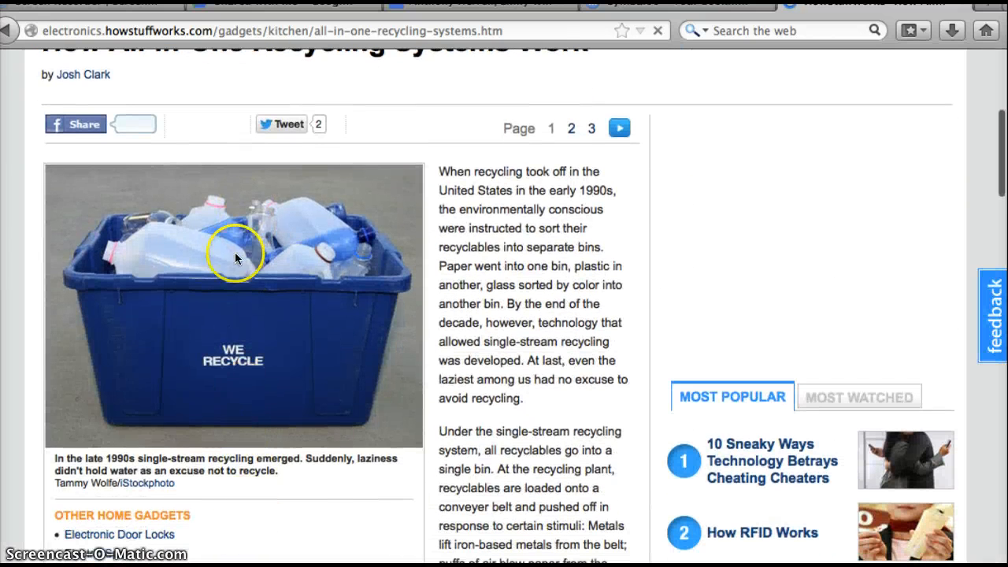
left_click(219, 30)
right_click(222, 31)
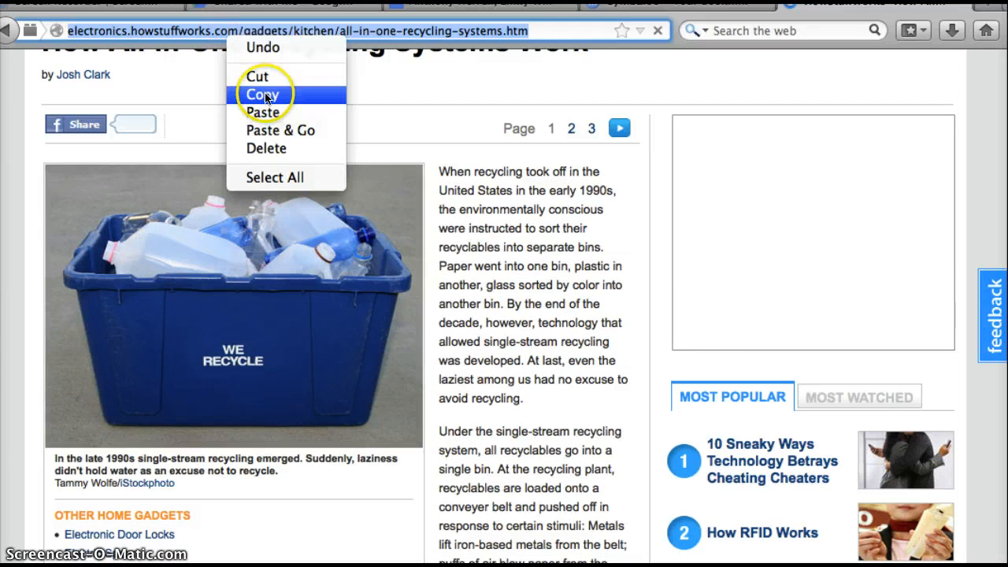
left_click(263, 94)
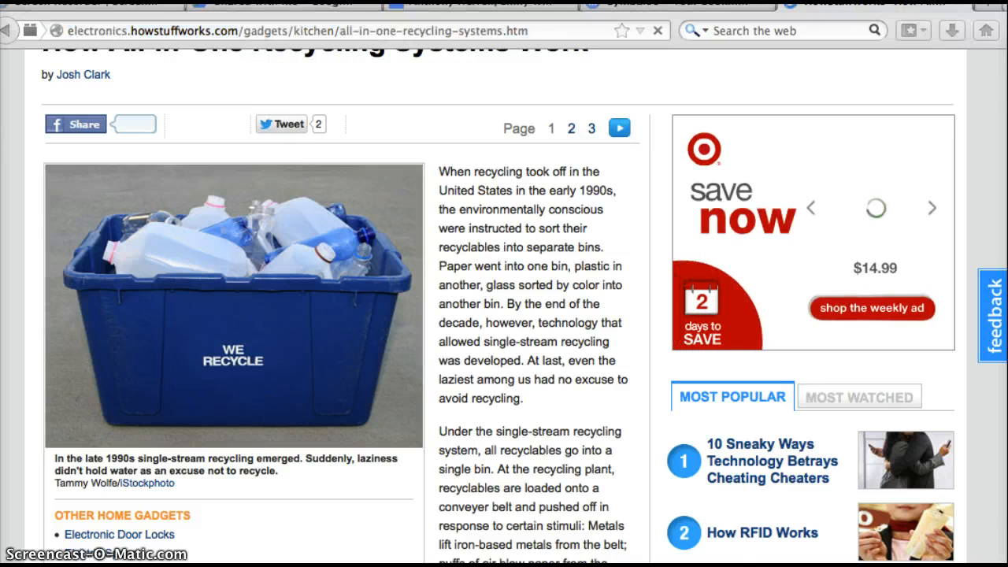
Return to the For Project webmix and begin creating a tile in the empty slot directly beside the red KIDS tile
left_click(699, 8)
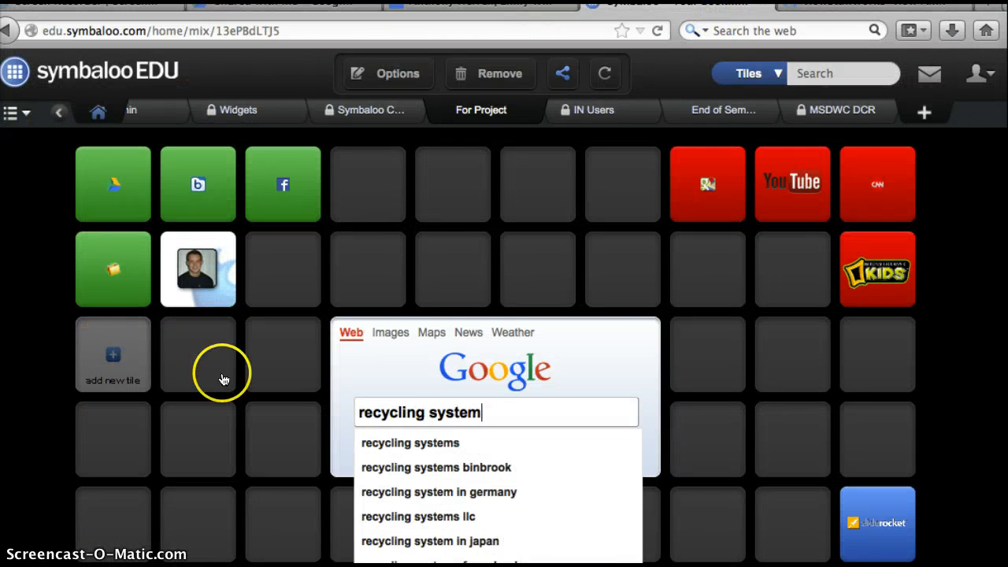
scroll(405, 417, "down", 3)
left_click(807, 136)
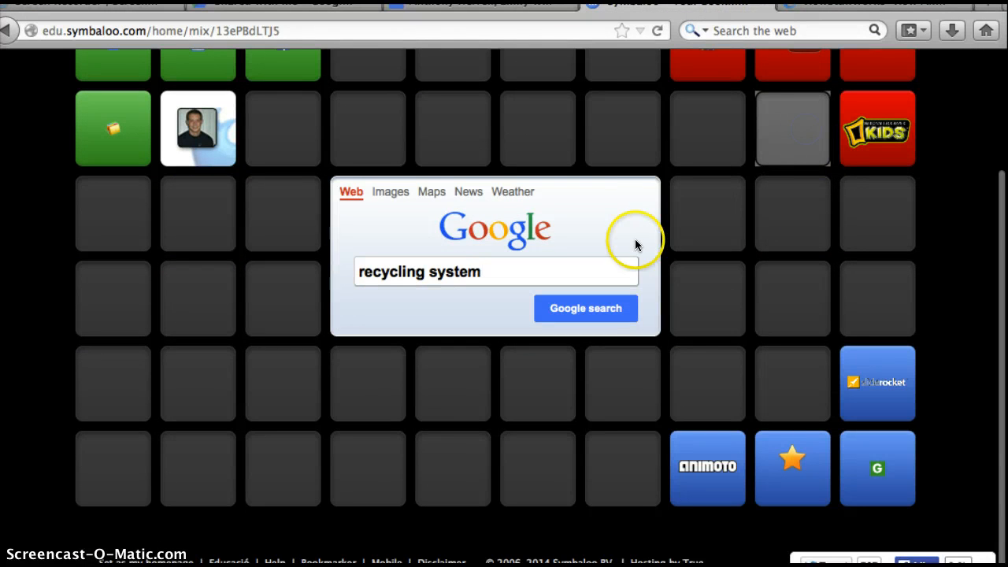
left_click(772, 138)
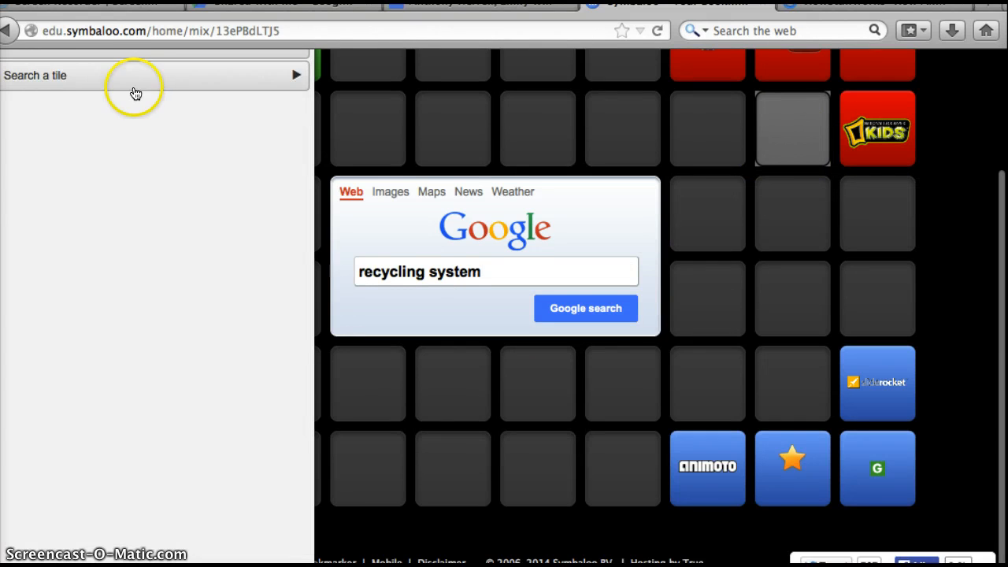
scroll(136, 94, "up", 3)
left_click(101, 163)
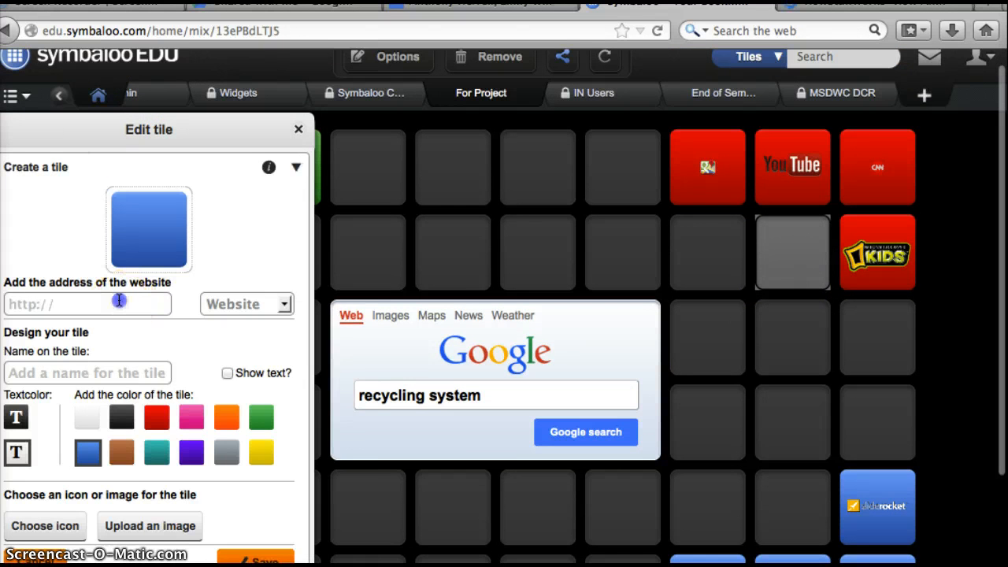
Paste the copied article address as the new tile's website, choose red as its colour, and save the tile
right_click(119, 300)
left_click(159, 378)
scroll(181, 251, "down", 3)
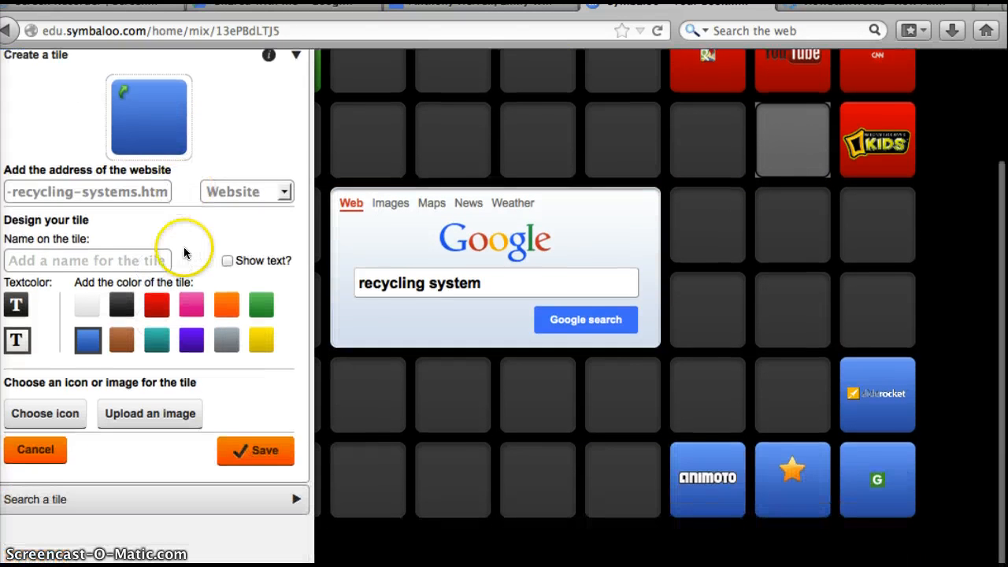
left_click(154, 293)
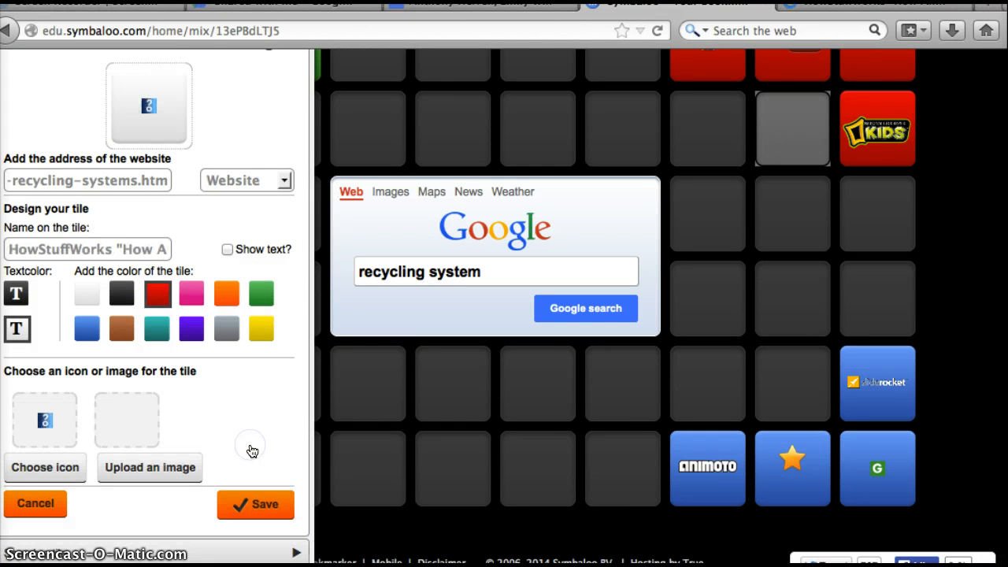
left_click(253, 503)
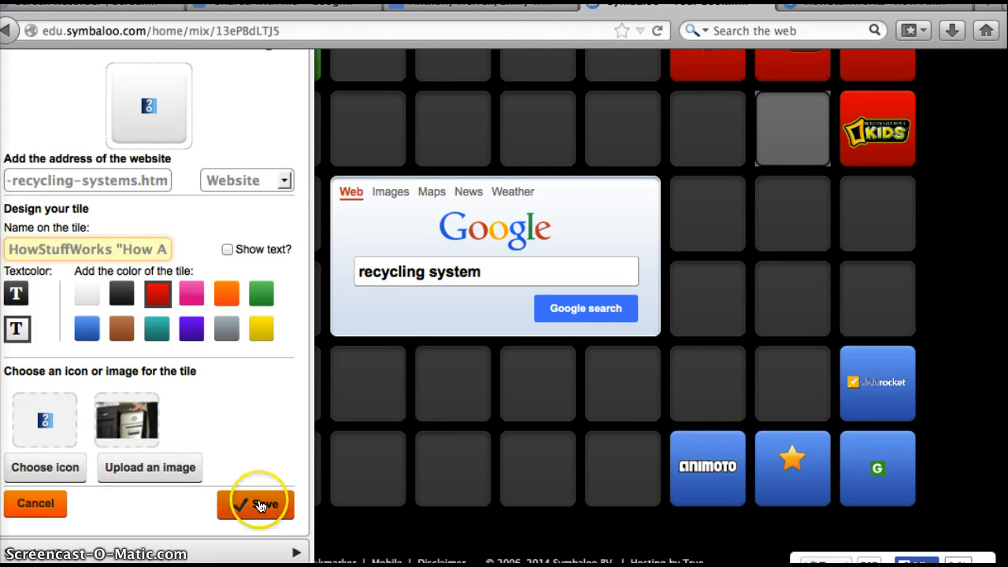
scroll(450, 243, "up", 2)
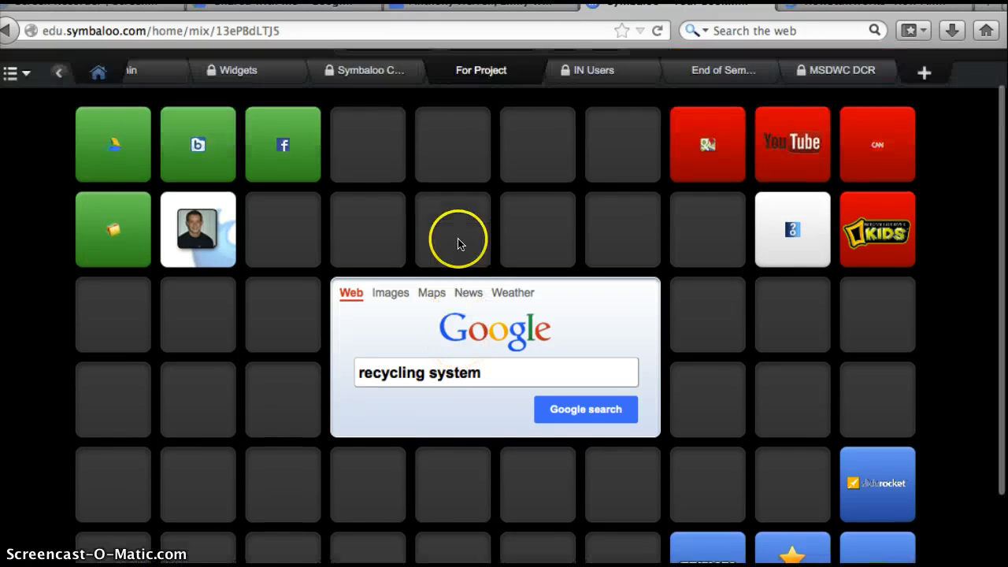
scroll(559, 193, "up", 1)
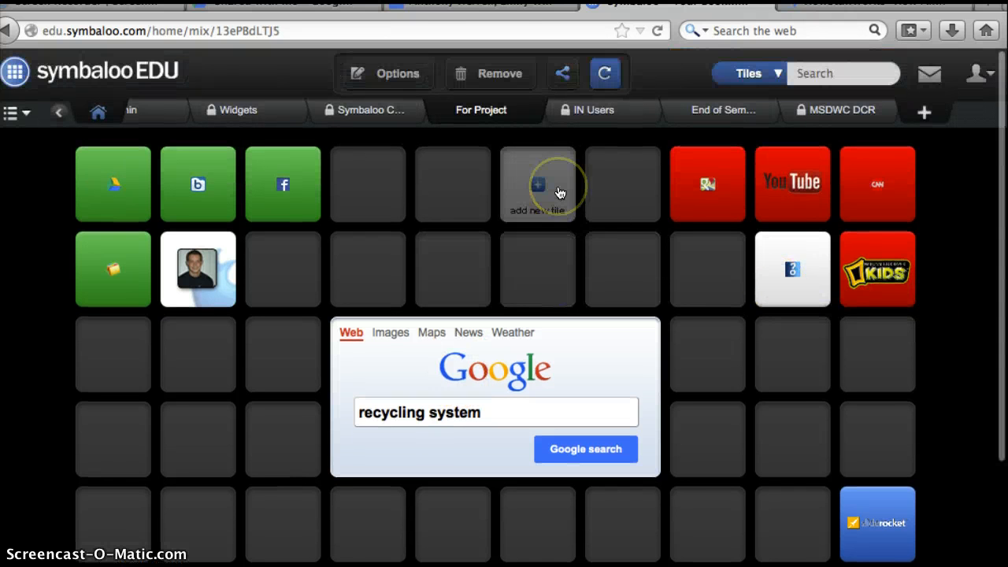